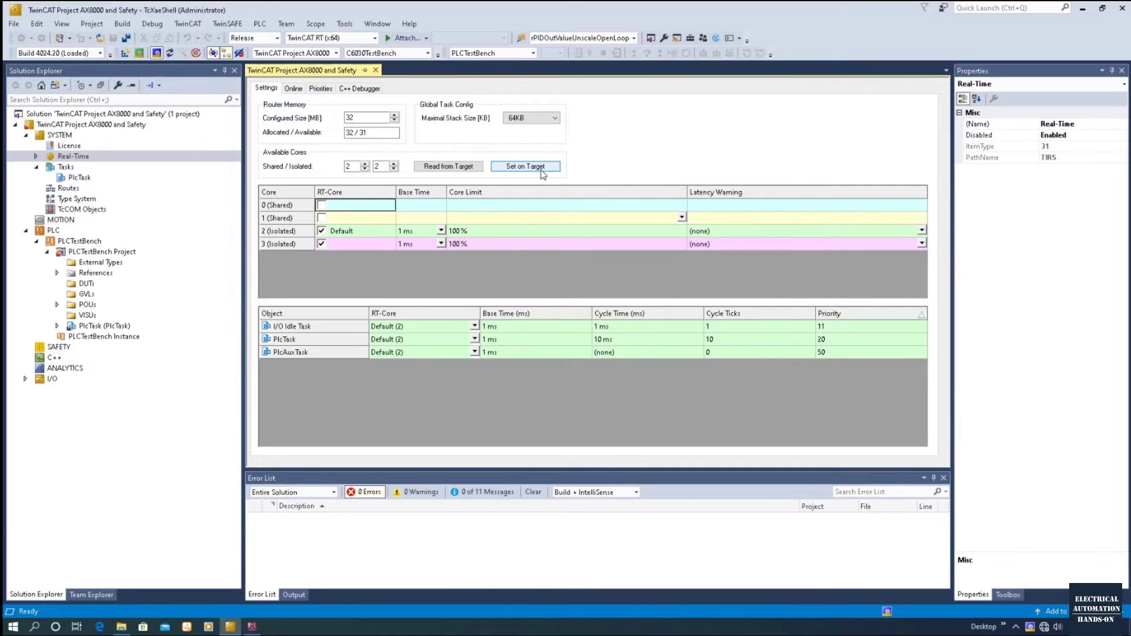
- Apply the core allocation of 2 shared and 2 isolated cores to the target and confirm the change
left_click(541, 167)
left_click(577, 338)
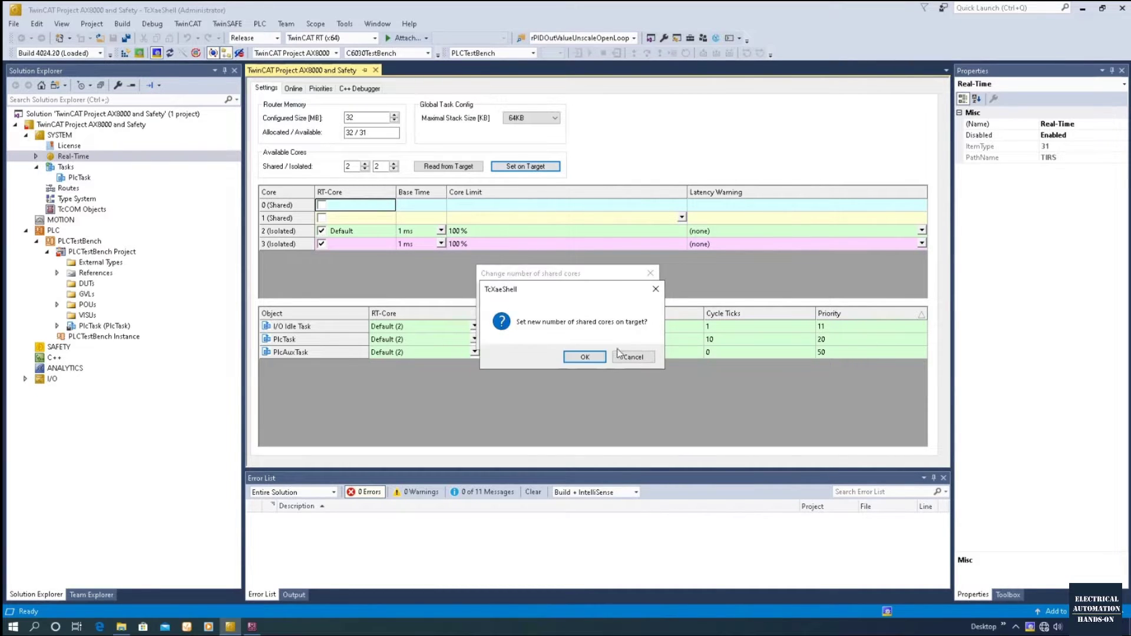
left_click(584, 356)
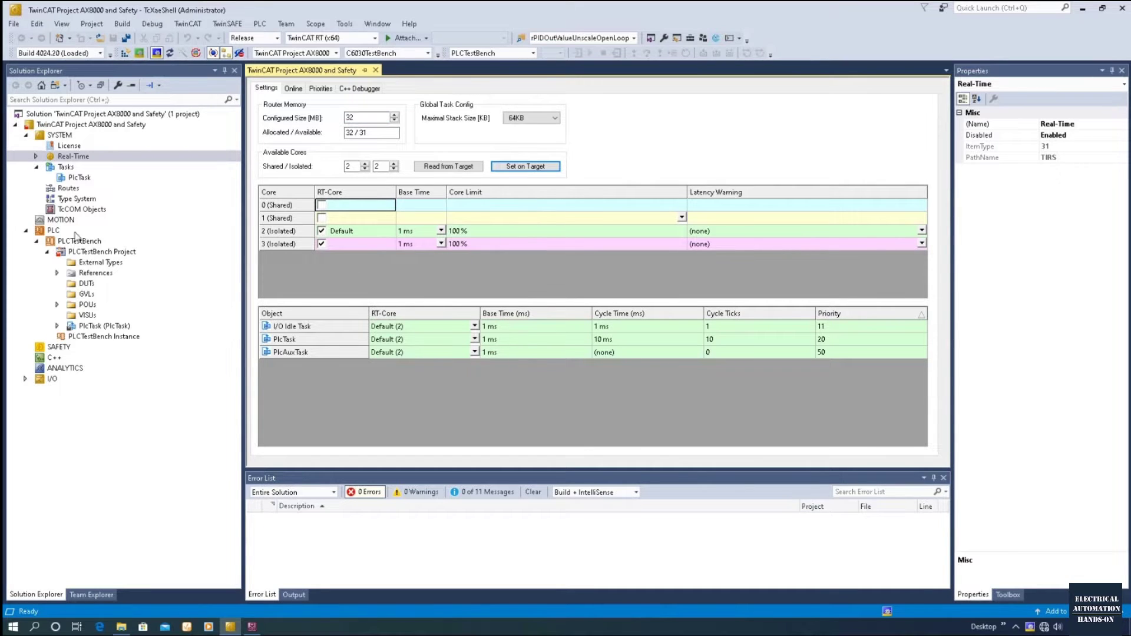
- Review the PlcTask settings and locate the MAIN program among the POUs of the PLCTestBench project
left_click(76, 179)
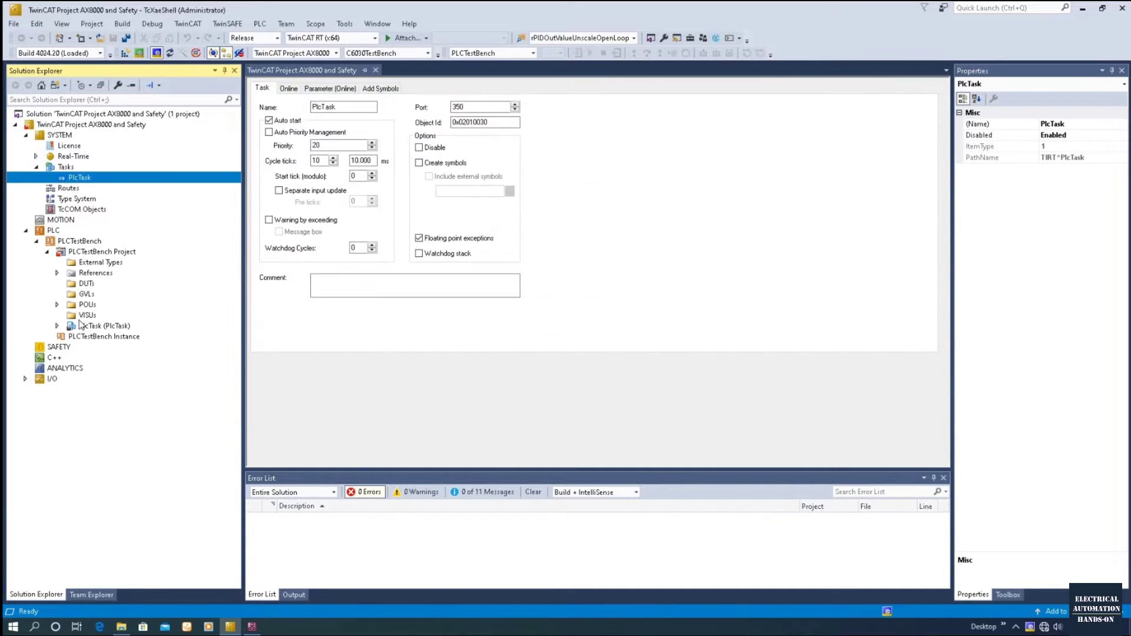
left_click(57, 304)
left_click(102, 317)
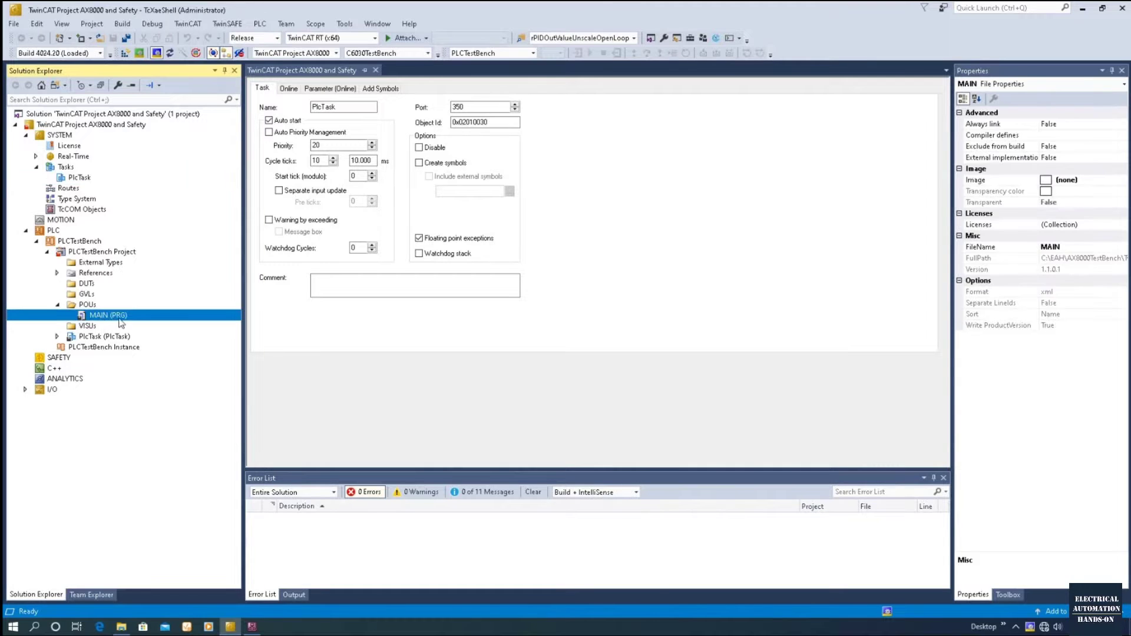
- Scan for connected hardware under the project's I/O devices
left_click(47, 392)
left_click(25, 390)
left_click(66, 401)
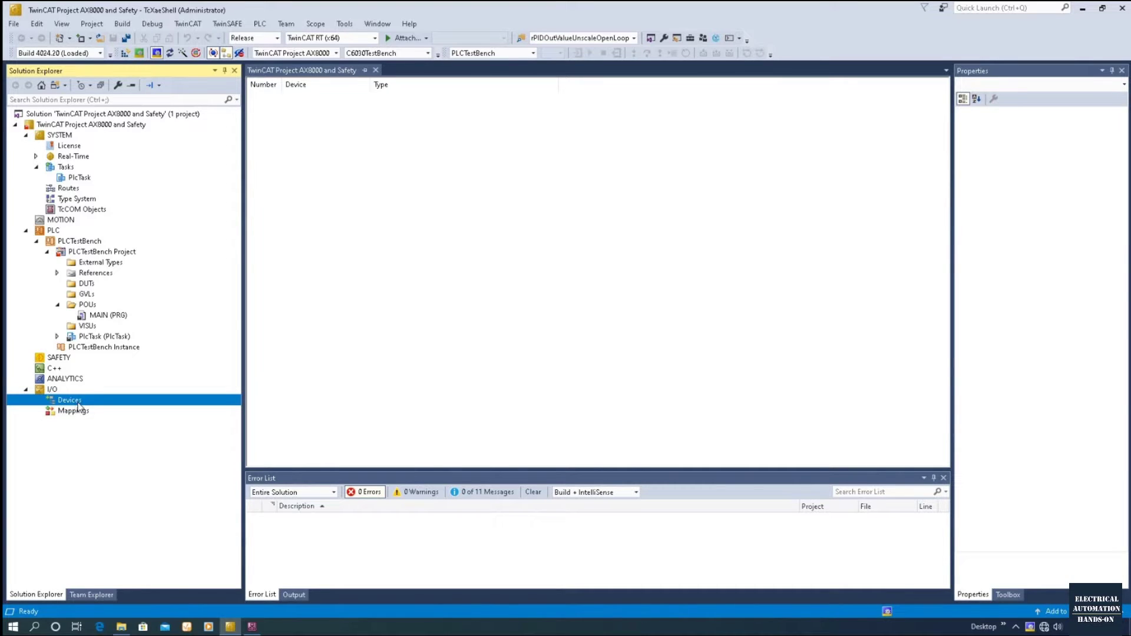
right_click(79, 407)
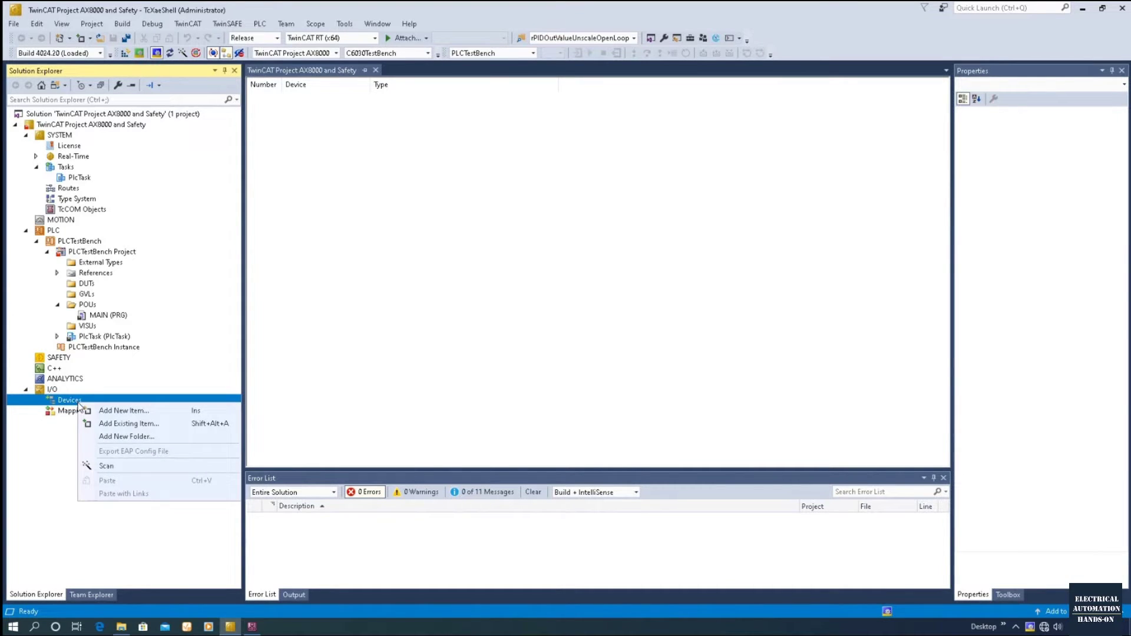
left_click(107, 466)
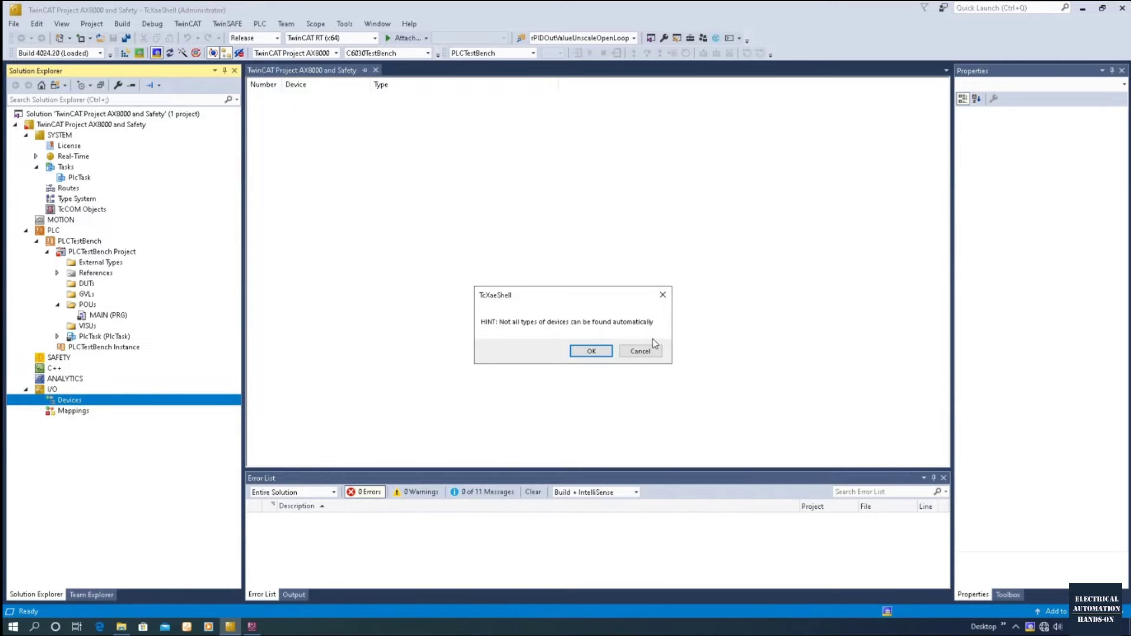
left_click(663, 294)
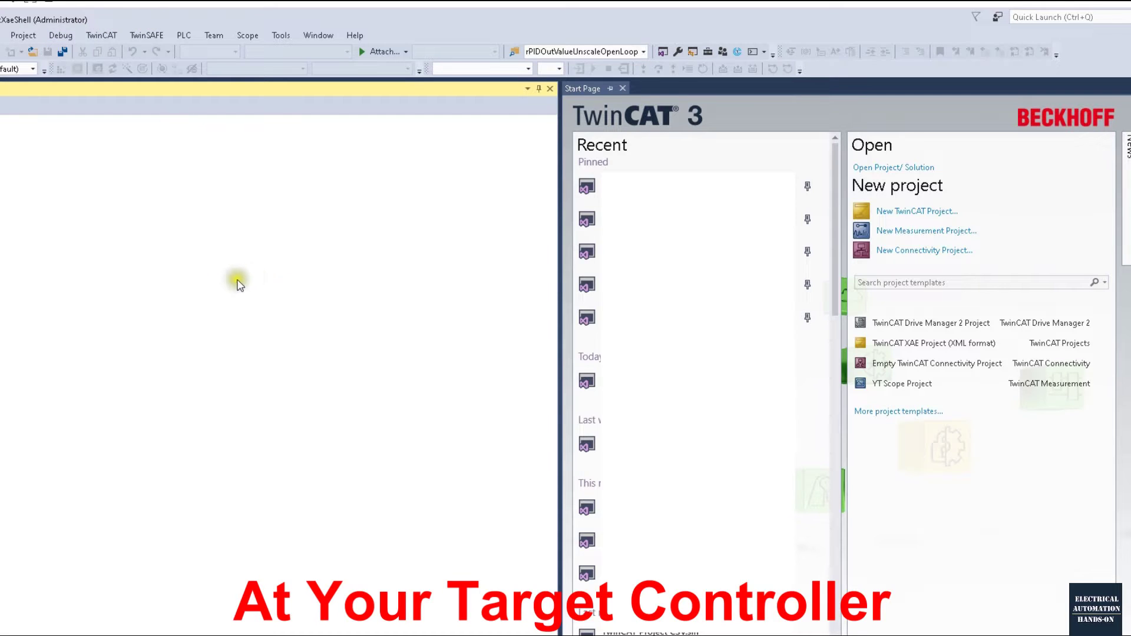
- Show the real-time Ethernet compatible devices on the target controller
left_click(115, 38)
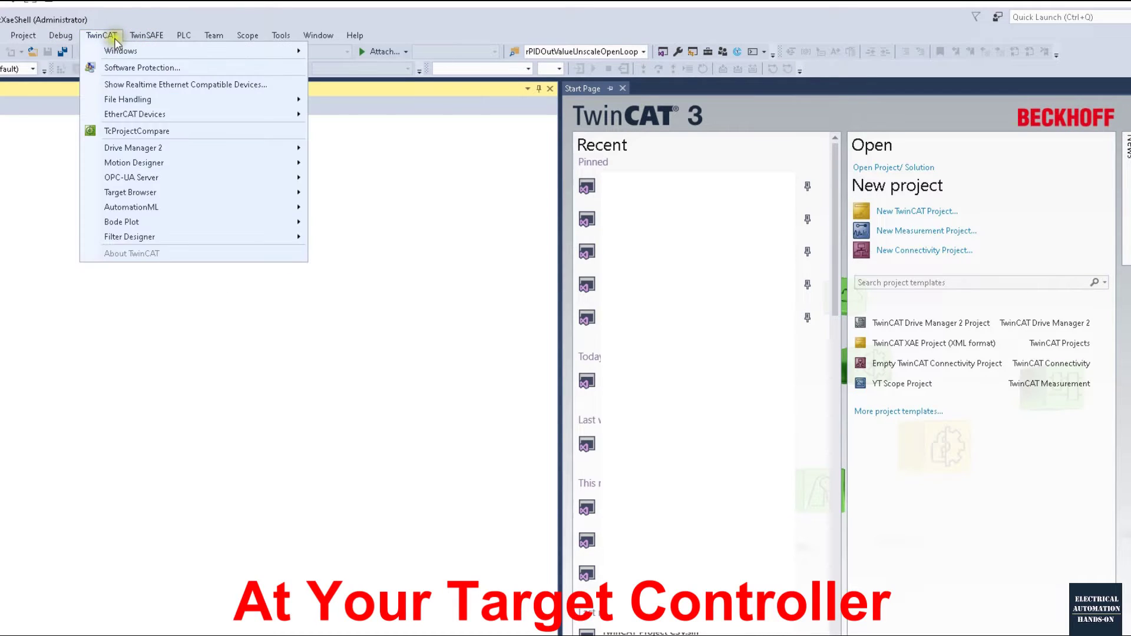
left_click(144, 86)
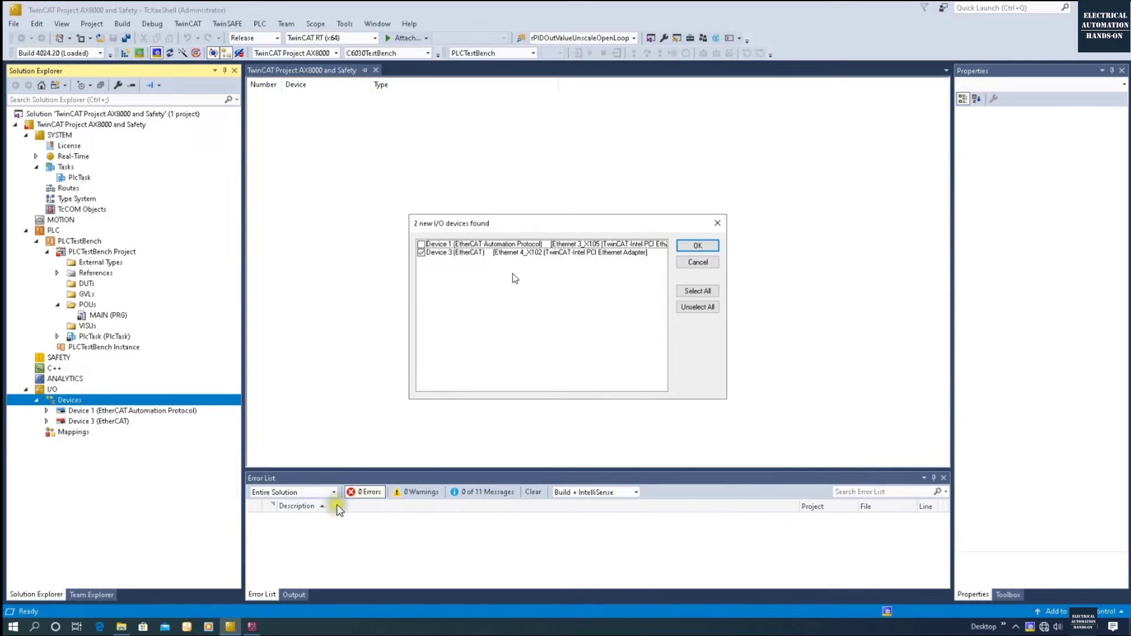
- Add the found Device 3 (EtherCAT) with its boxes and append the linked drive axes to the NC configuration
left_click(697, 245)
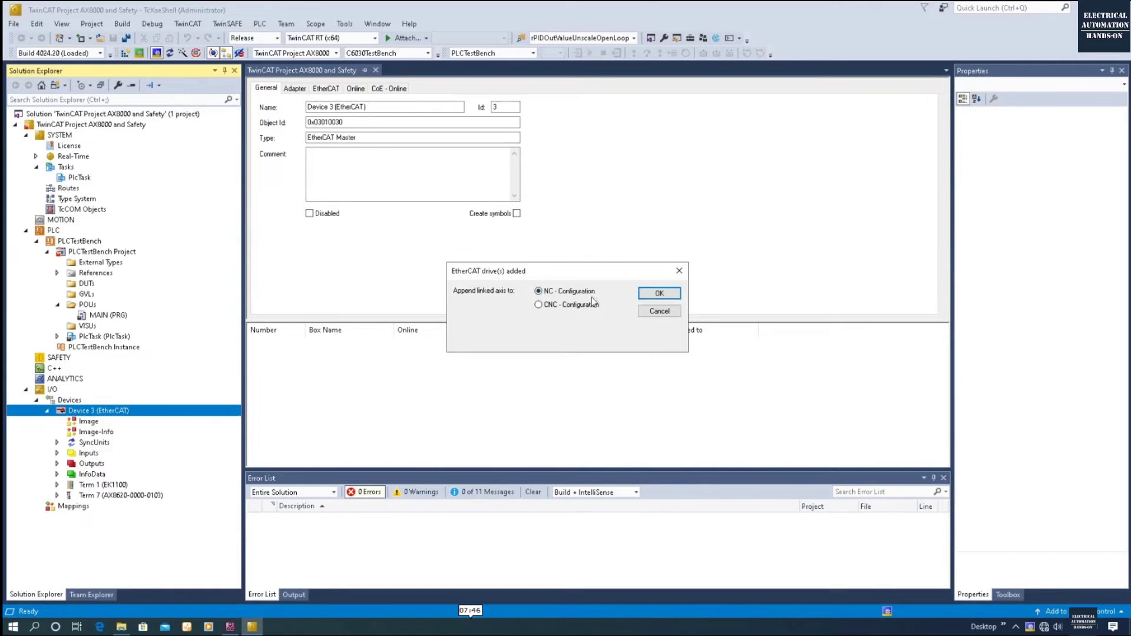
left_click(659, 293)
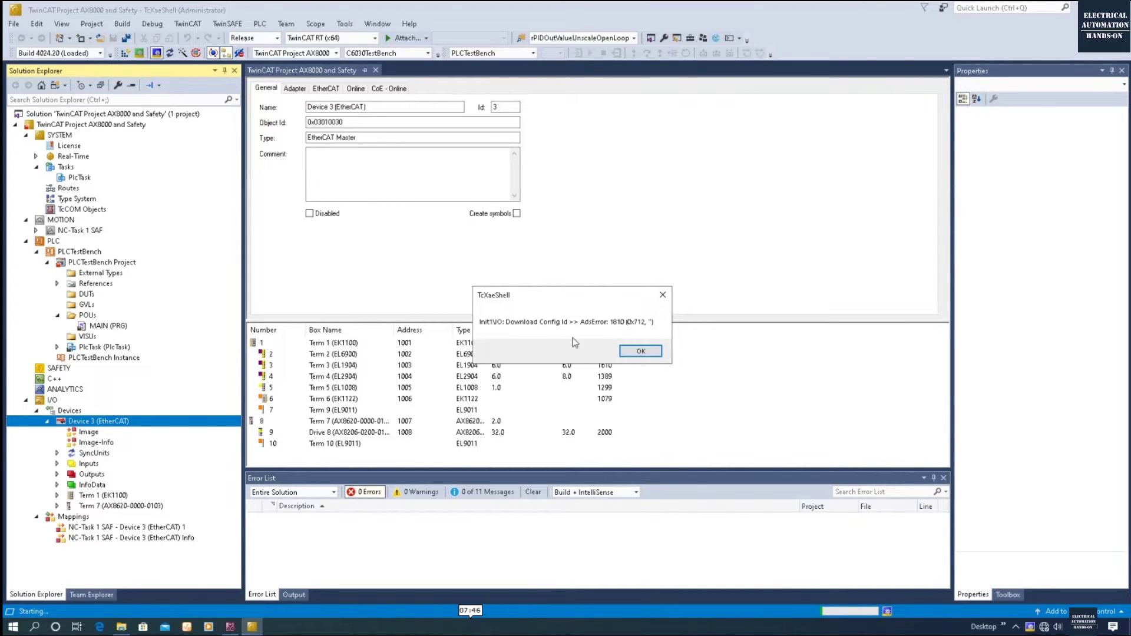
left_click(641, 351)
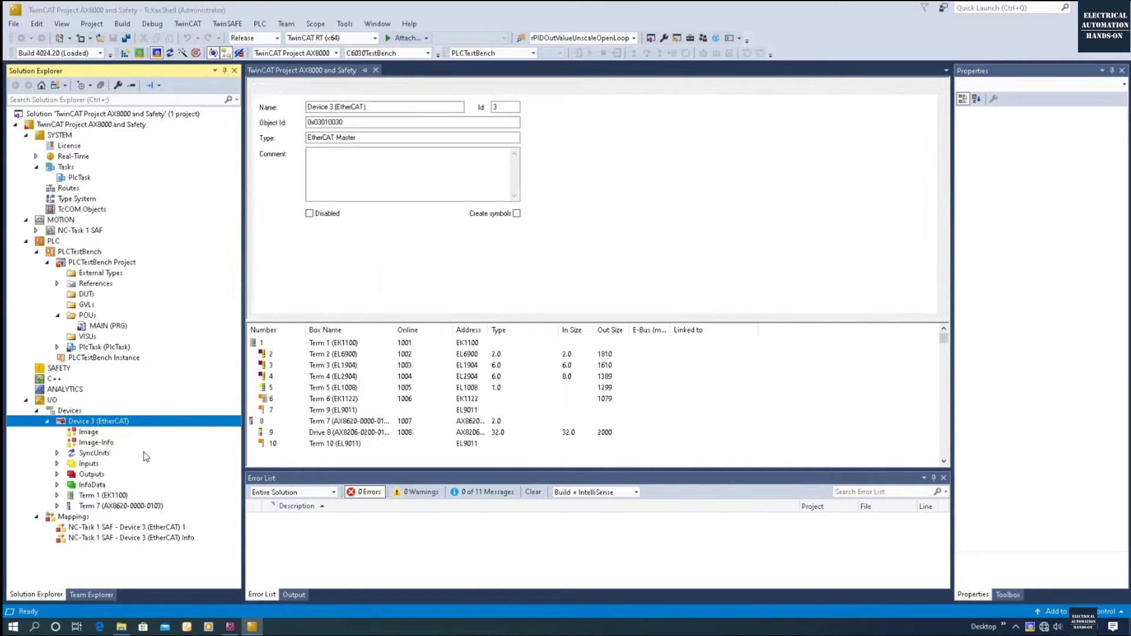
left_click(599, 357)
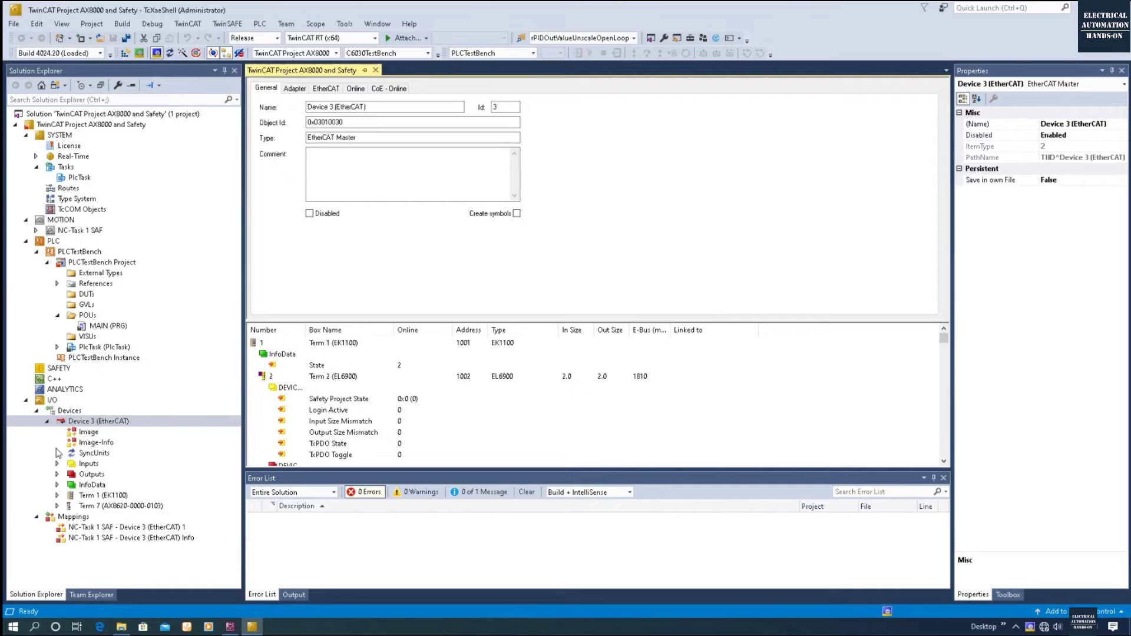
- Expand the EK1100 terminals of Device 3 and compare its online EtherCAT topology to the found devices
left_click(57, 496)
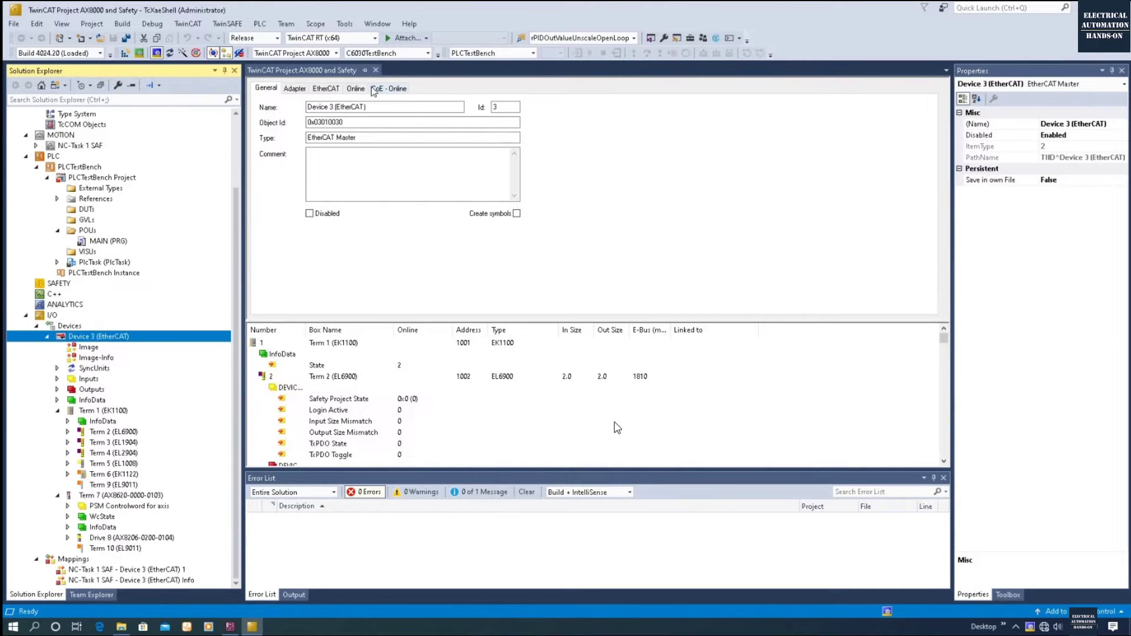
left_click(325, 88)
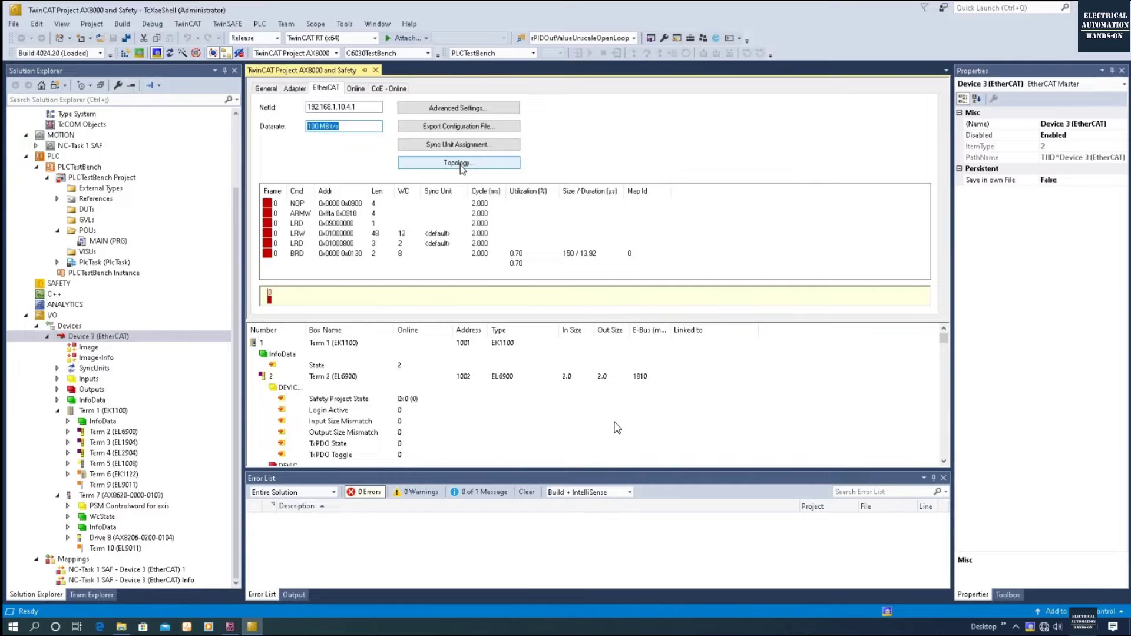
left_click(459, 163)
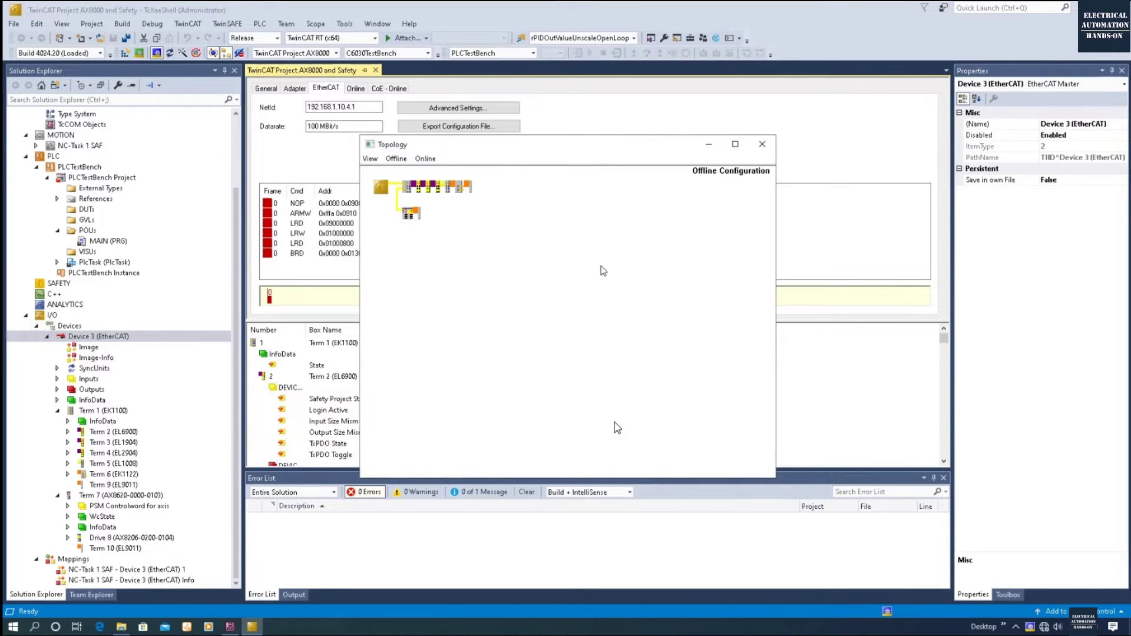
left_click(425, 159)
mouse_move(448, 185)
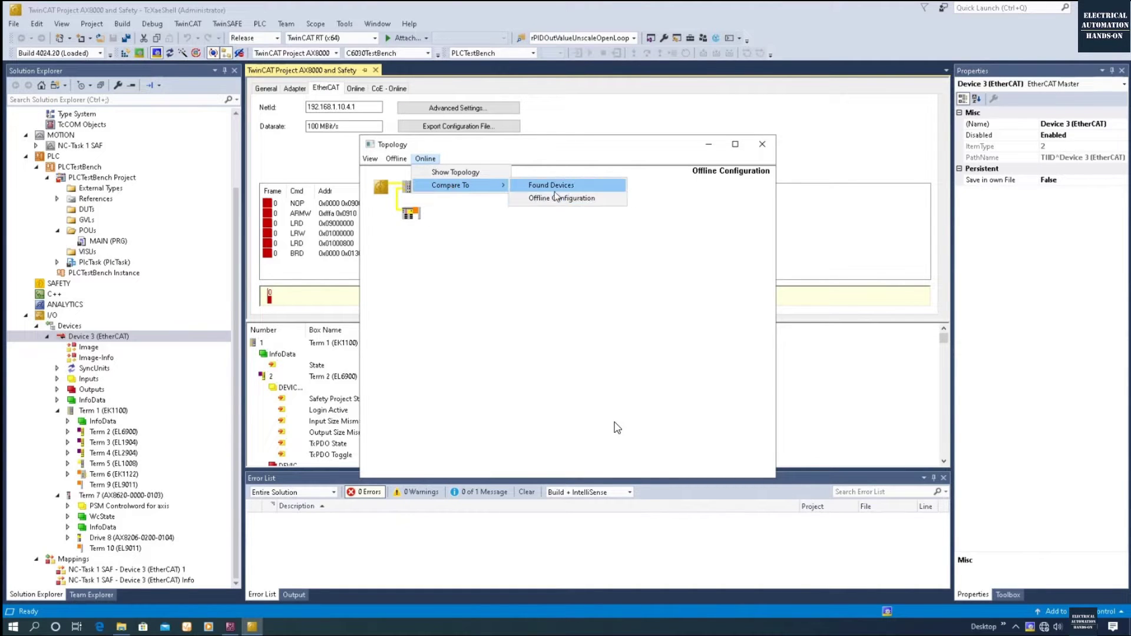
left_click(553, 186)
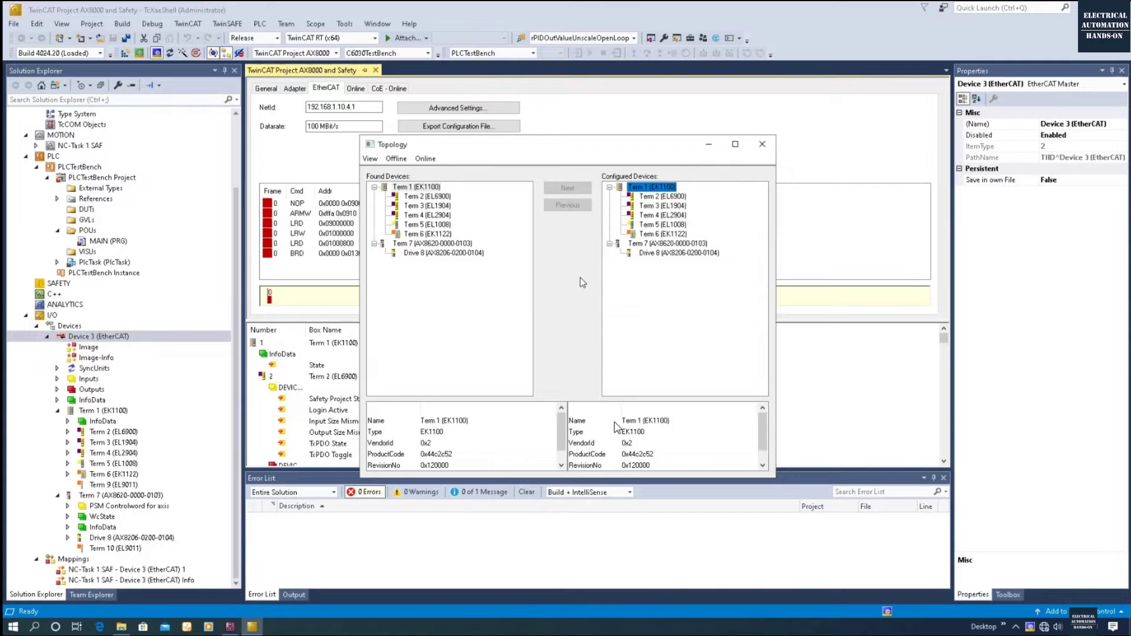
- Examine the online topology of Device 3 (EtherCAT), then close the topology view
left_click(425, 158)
left_click(444, 172)
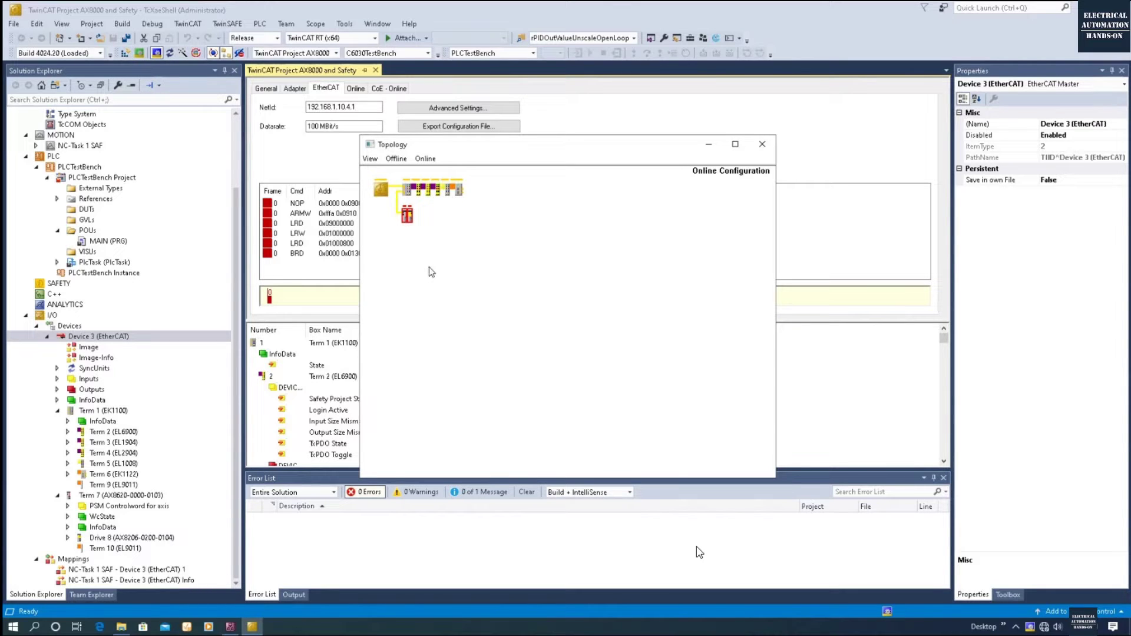
left_click(425, 159)
left_click(453, 172)
left_click(424, 158)
left_click(425, 159)
left_click(424, 158)
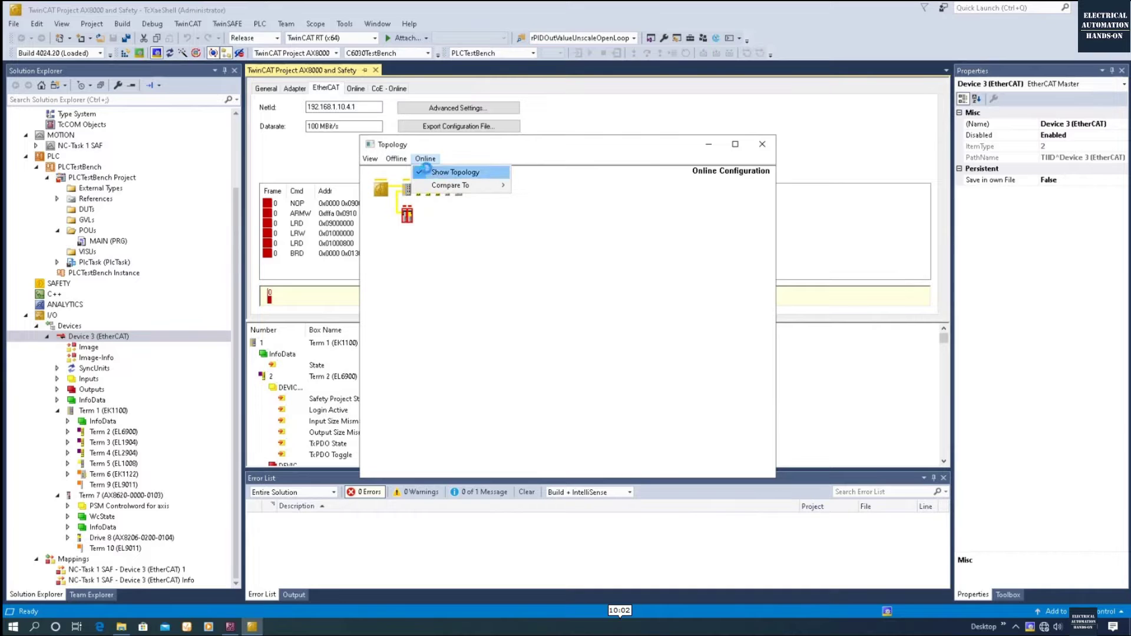
left_click(427, 171)
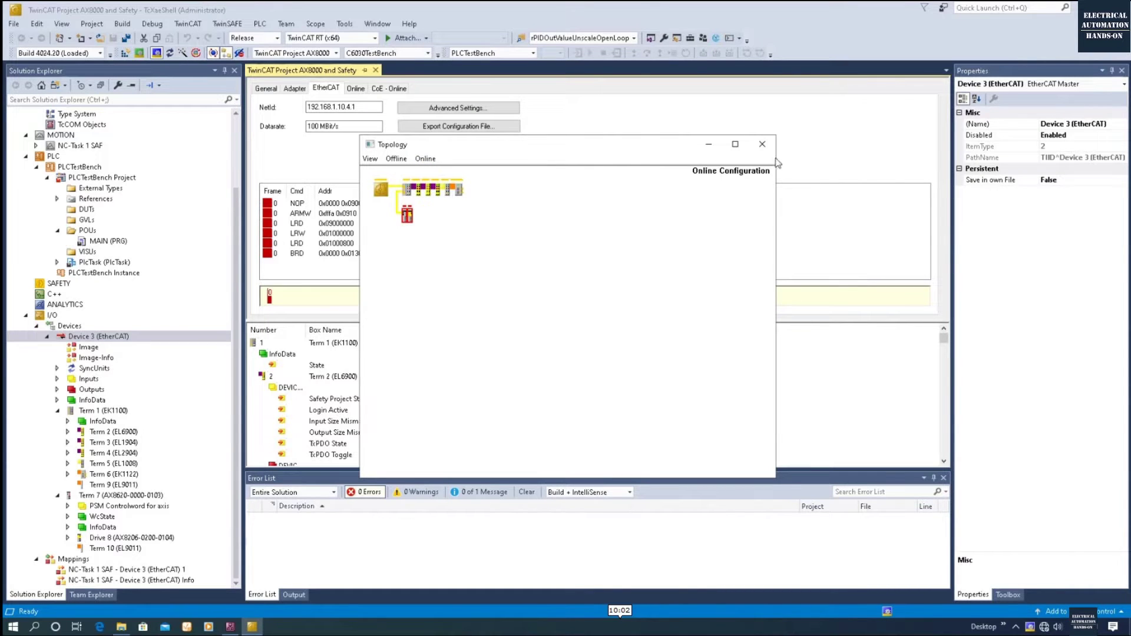
left_click(762, 144)
key("alt+F4")
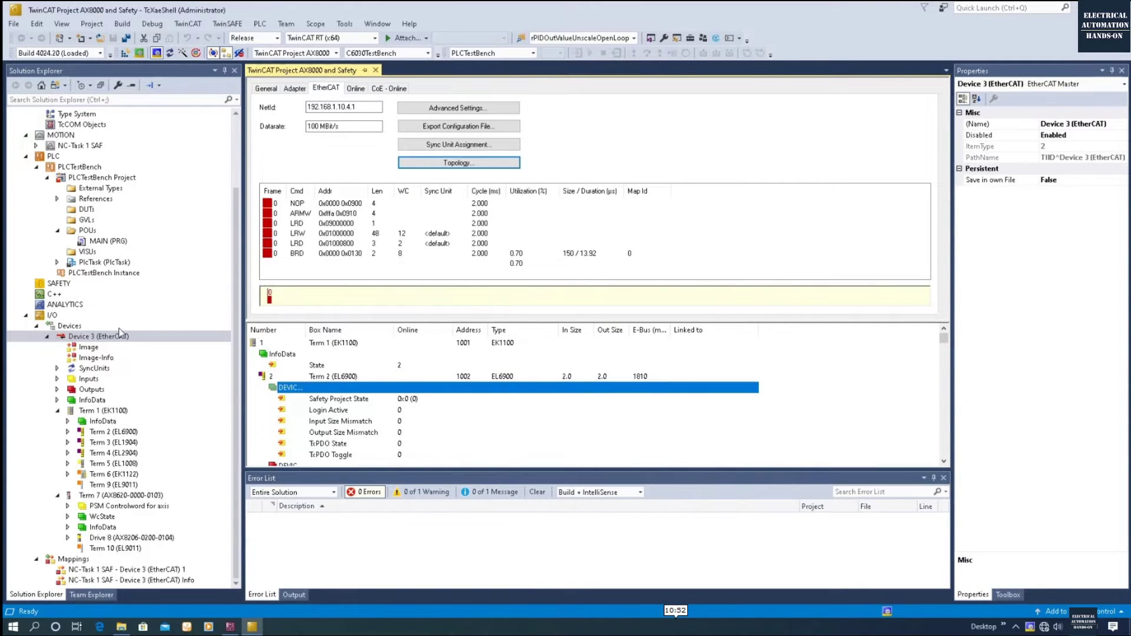
- Review the network adapter settings of Device 3 (EtherCAT)
left_click(295, 88)
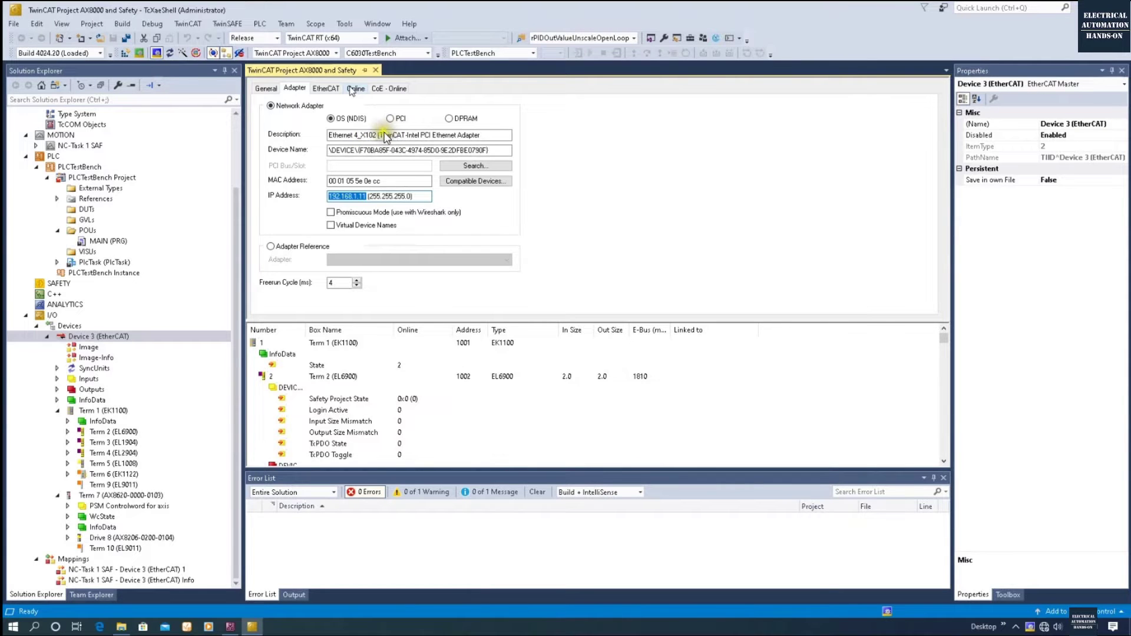
left_click(94, 335)
- Check the current status of the TC1200 and TF5000 licenses in the system's license overview
scroll(155, 427, "up", 1)
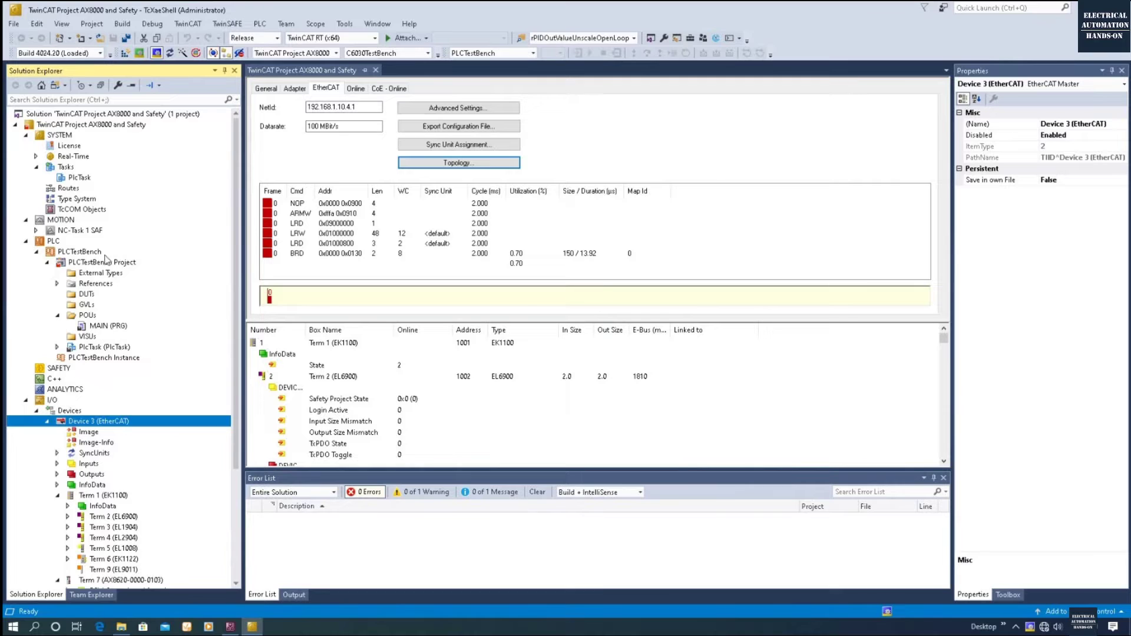
left_click(78, 146)
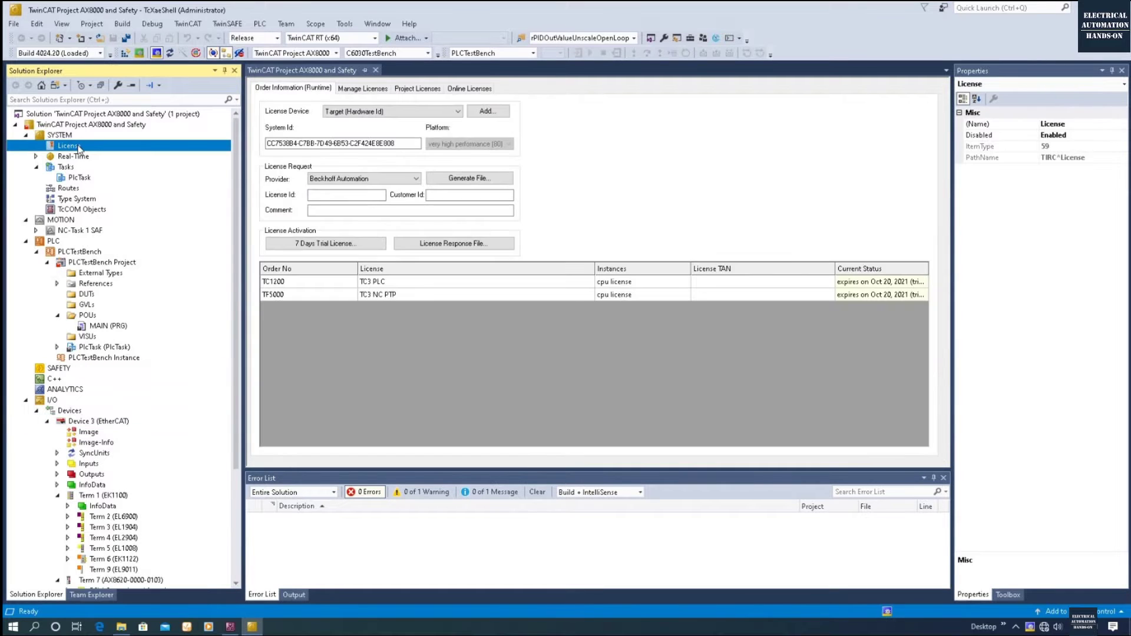
left_click(879, 284)
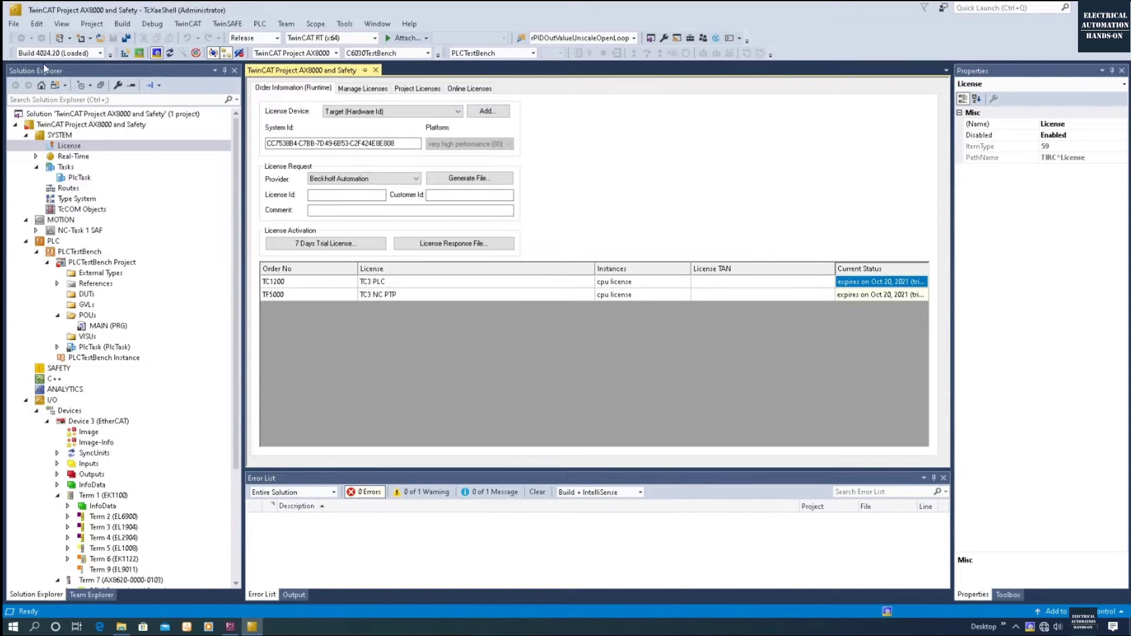
- Build the whole TwinCAT Project AX8000 and Safety solution
left_click(39, 114)
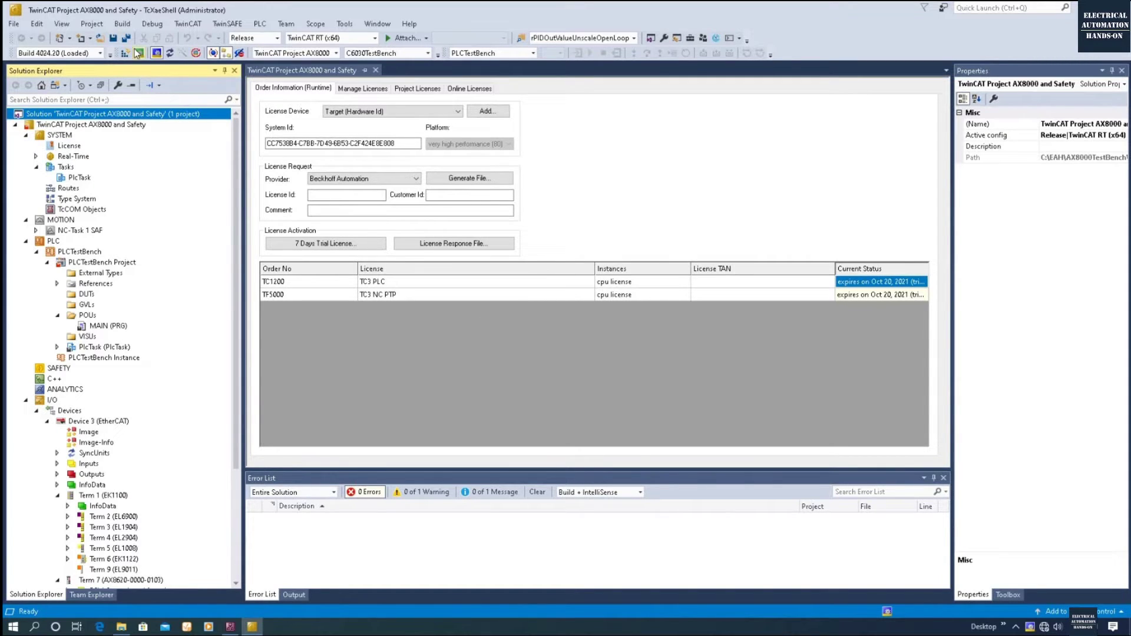
left_click(122, 24)
left_click(135, 38)
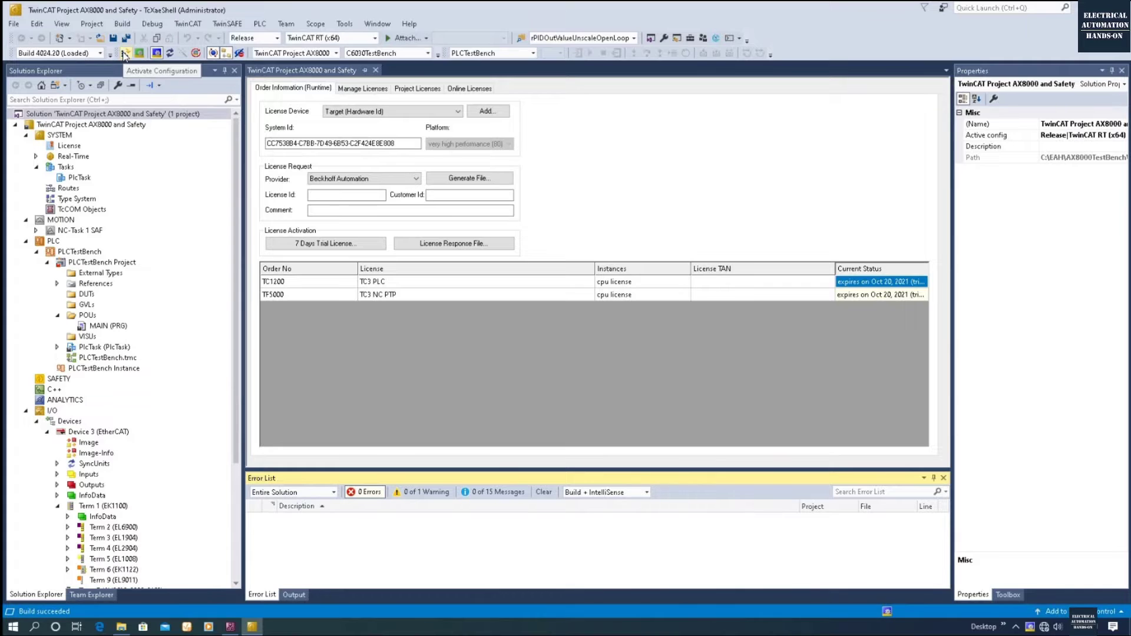
- Activate the configuration on target C6030TestBench with PLC boot project autostart, and restart TwinCAT in Run Mode
left_click(391, 270)
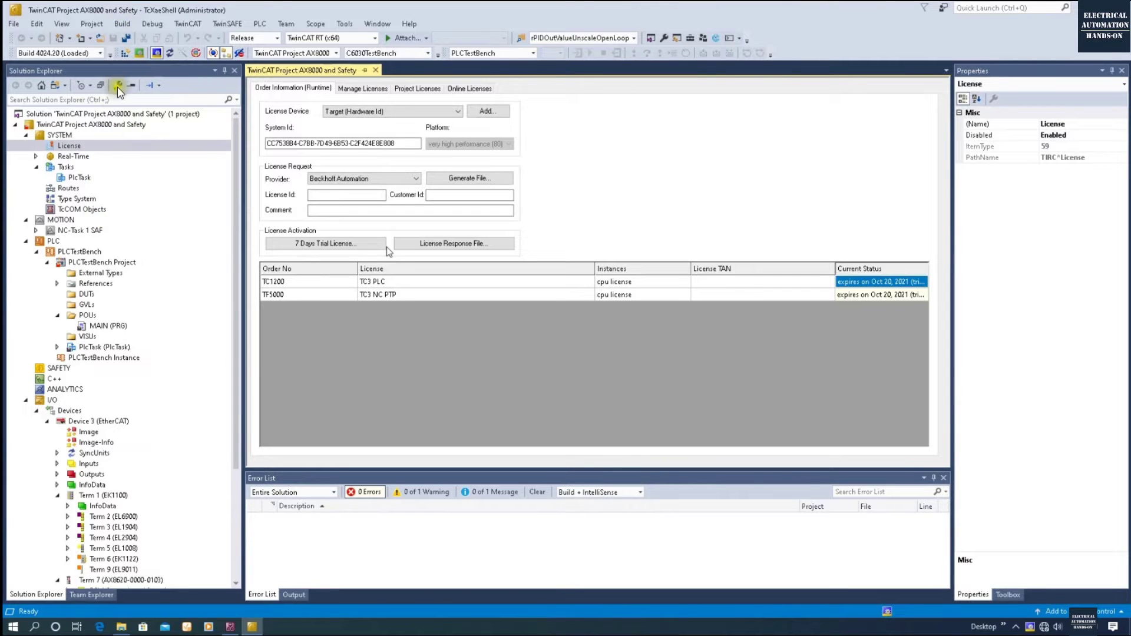
left_click(124, 54)
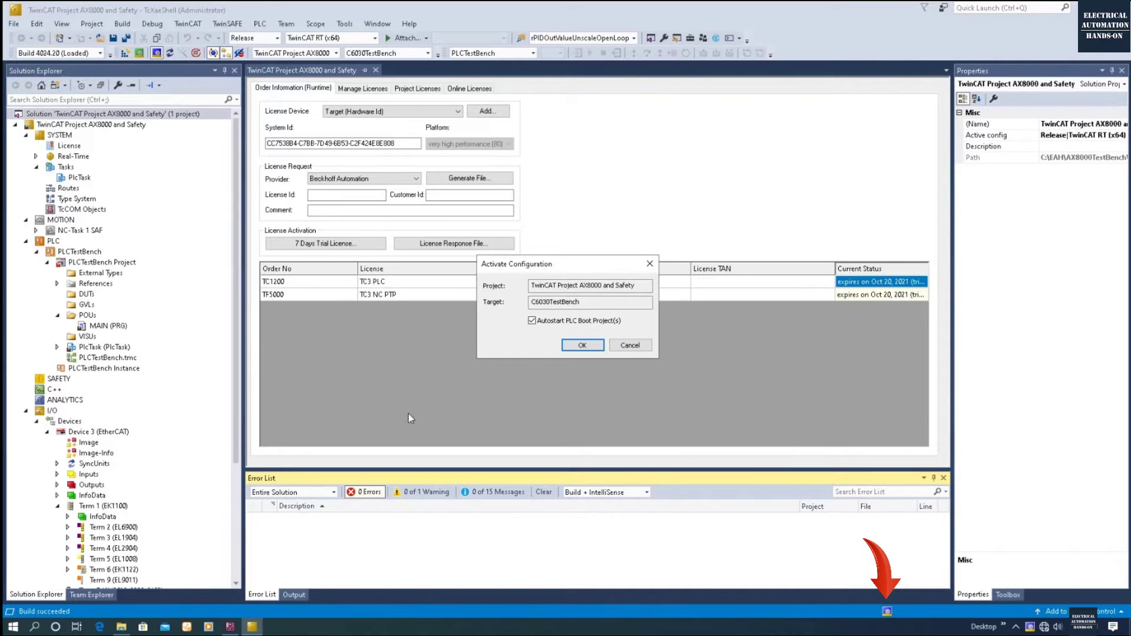
left_click(583, 345)
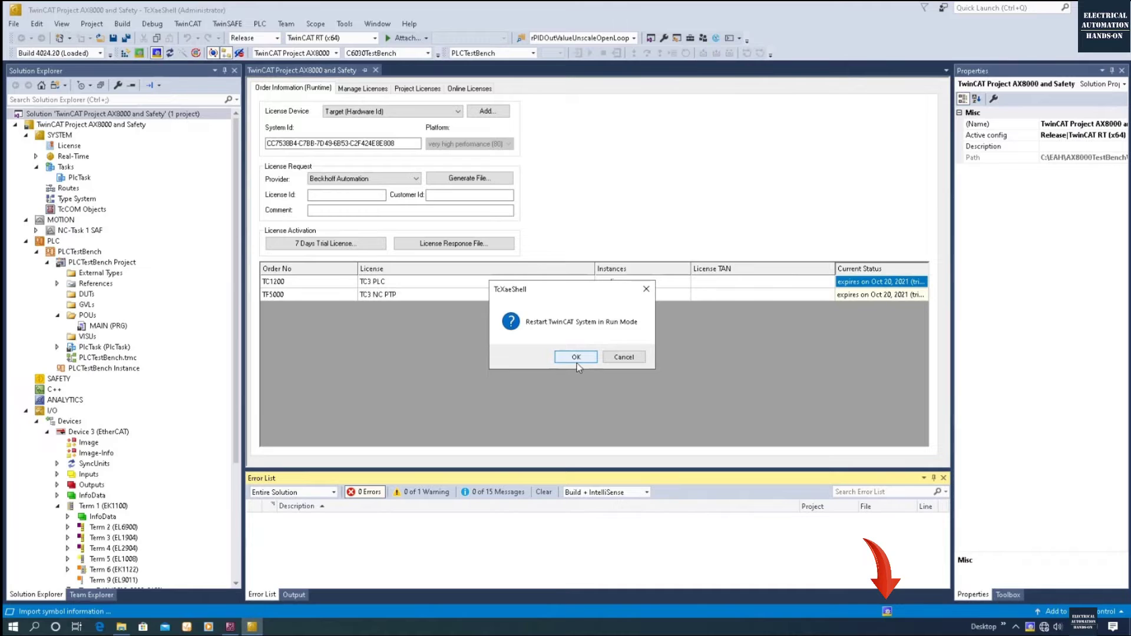
left_click(576, 357)
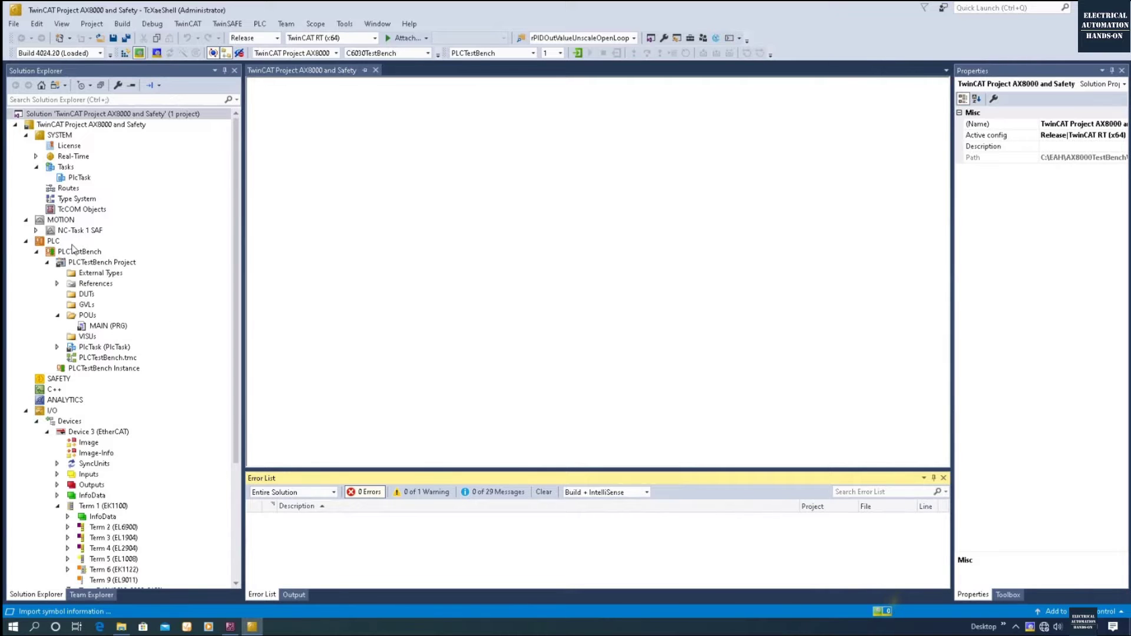
- Inspect the general data and online variables of Term 2 (EL6900) in the I/O tree
scroll(136, 413, "down", 5)
left_click(112, 368)
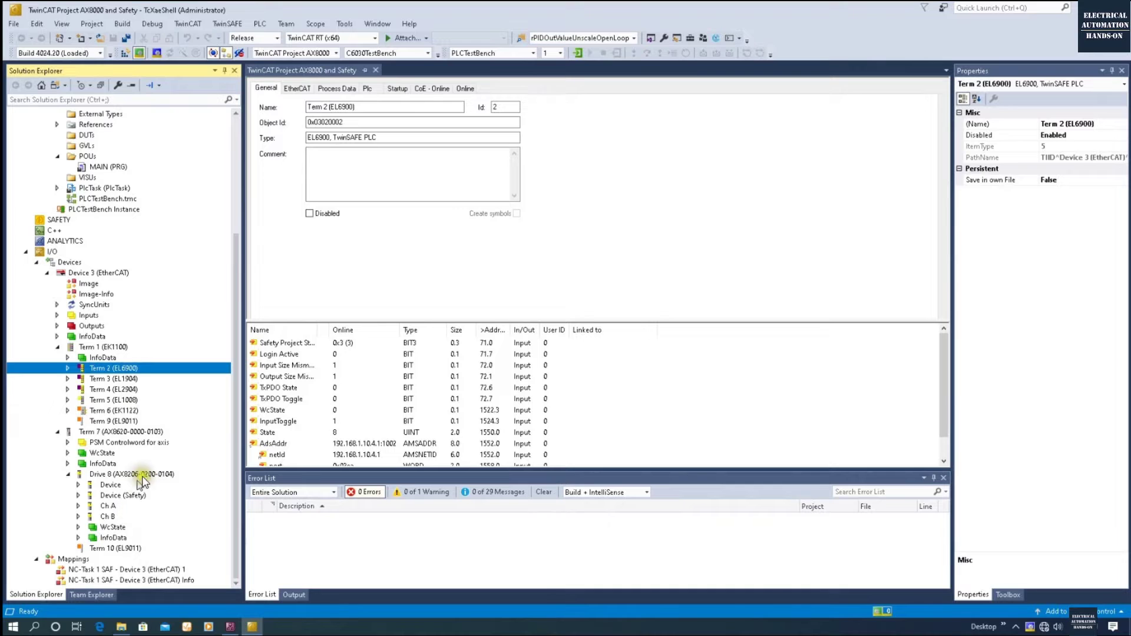
scroll(139, 485, "up", 5)
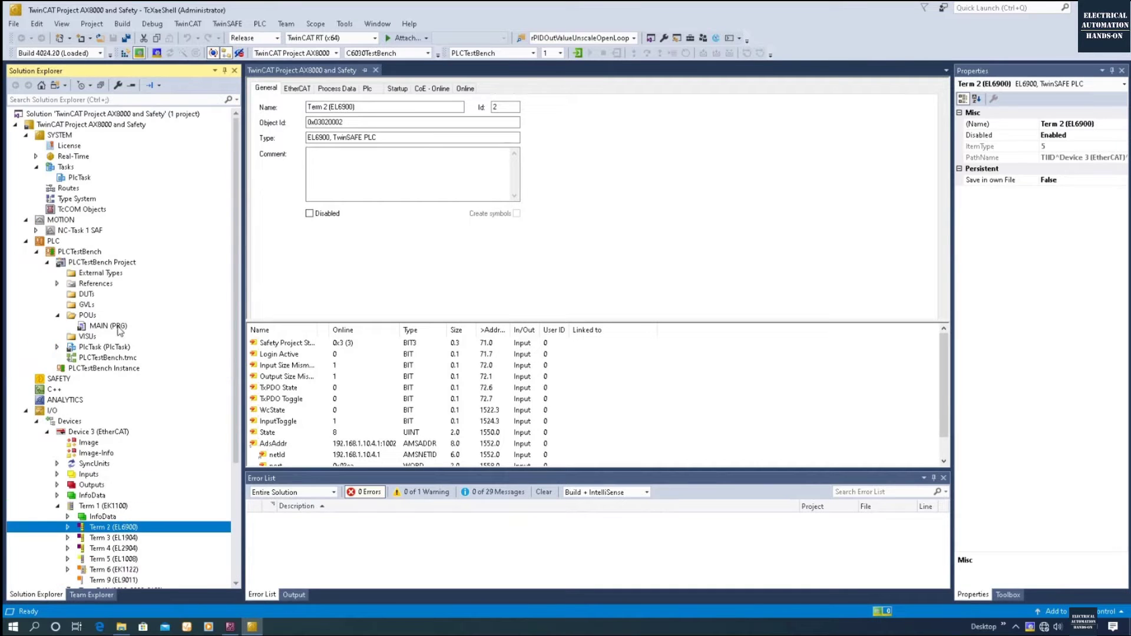
- Add a TwinCAT Drive Manager 2 project named TwinCAT Drive Manager 2 AX8000 to the solution, accepting the basic settings for the detected drives
left_click(84, 117)
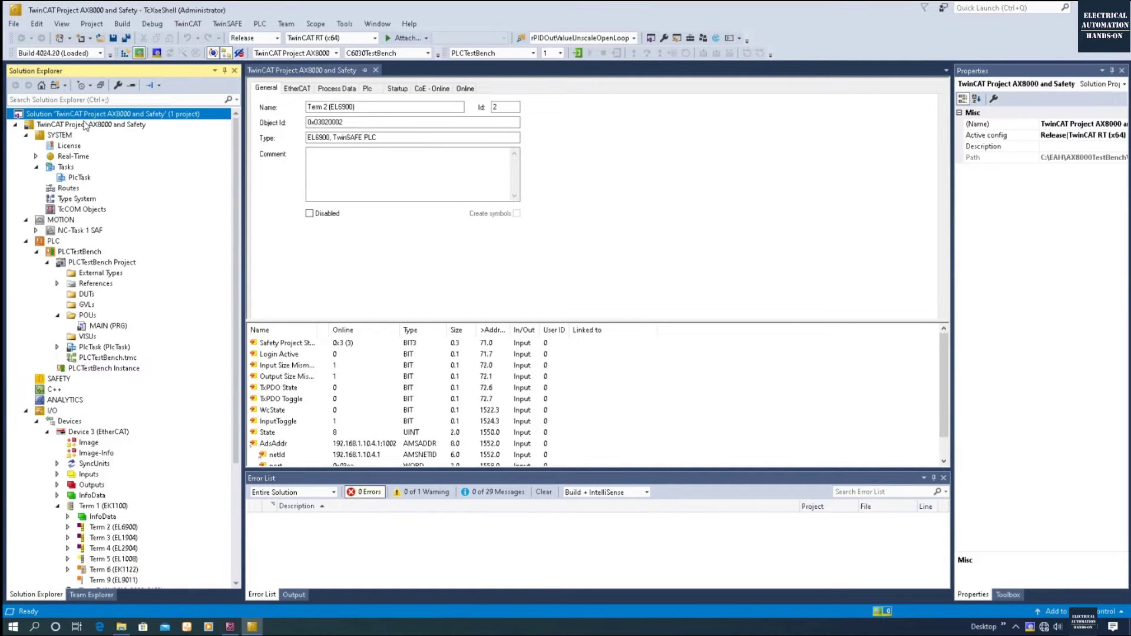
right_click(86, 115)
mouse_move(179, 261)
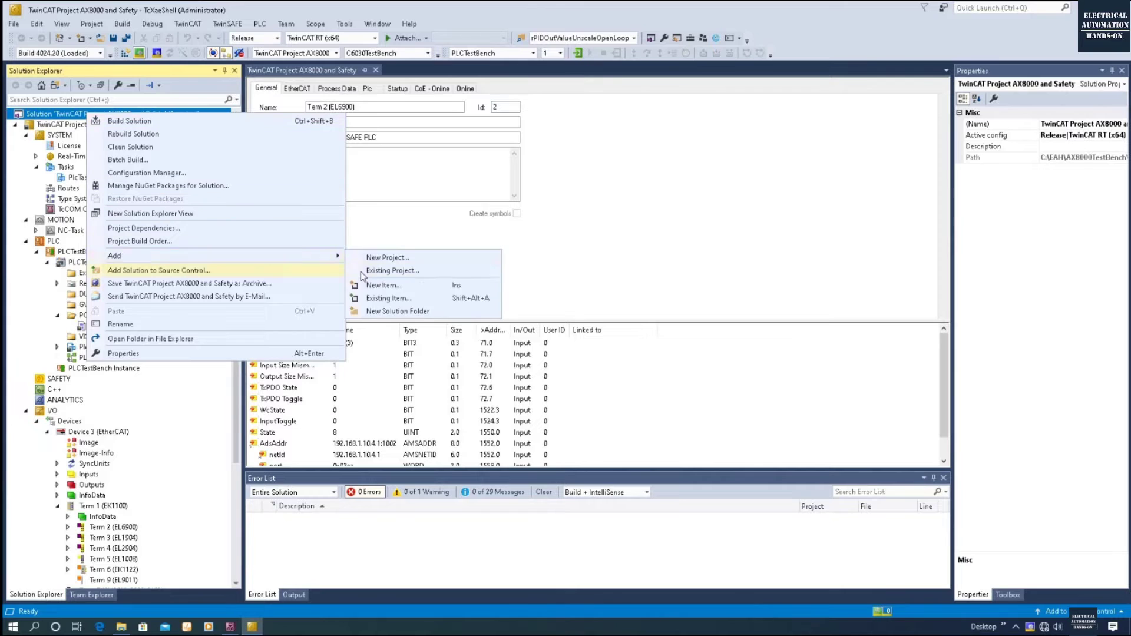
left_click(429, 259)
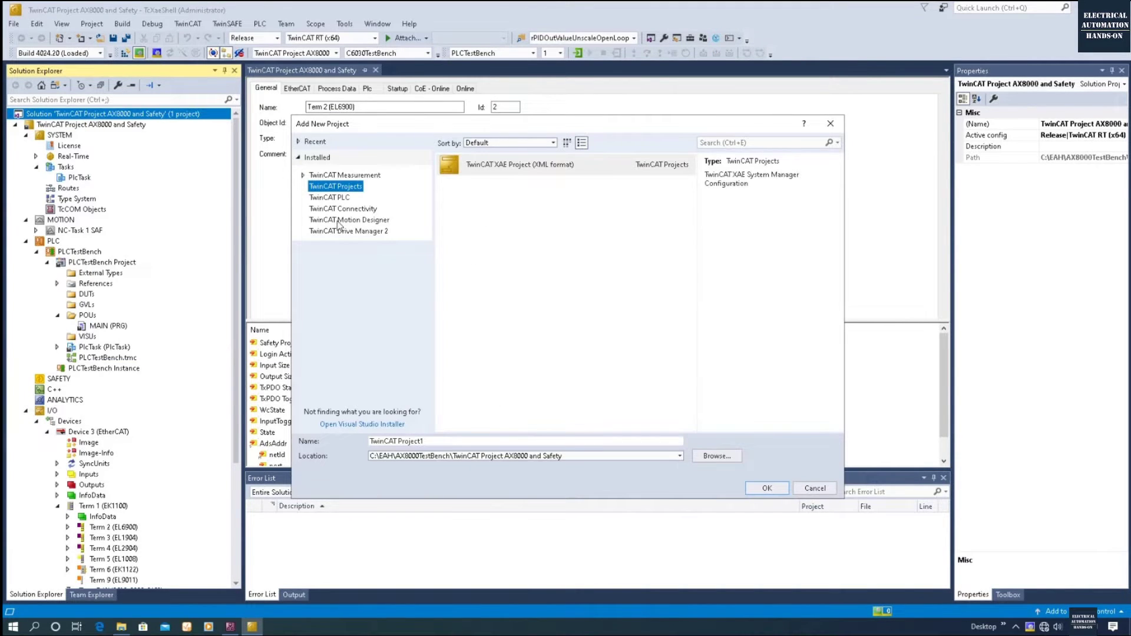
left_click(344, 220)
left_click(353, 231)
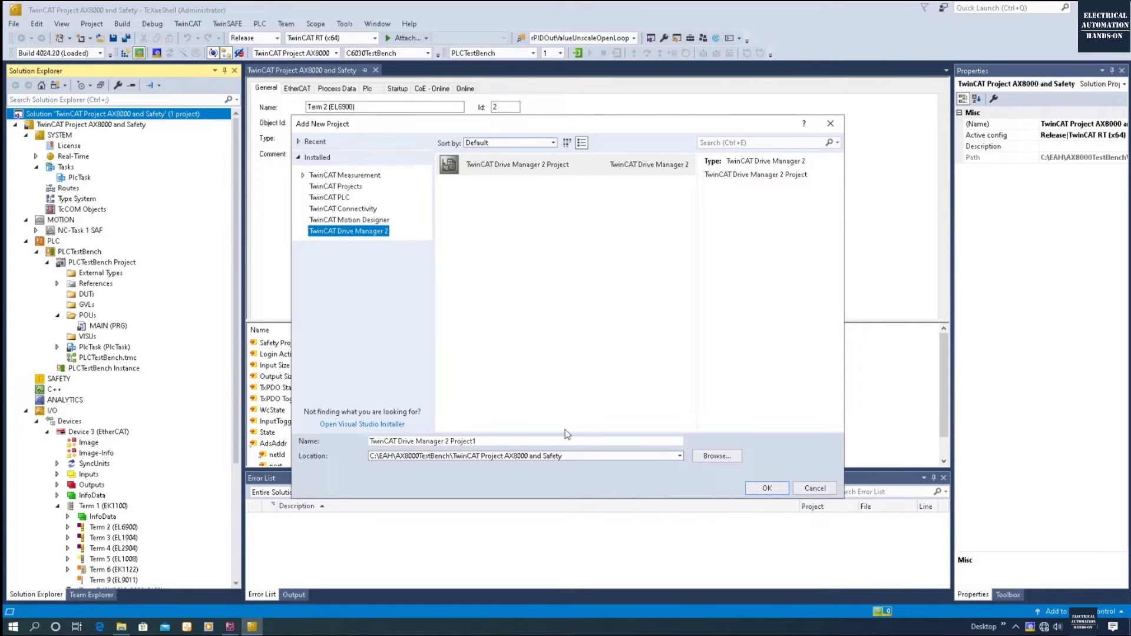
left_click(486, 443)
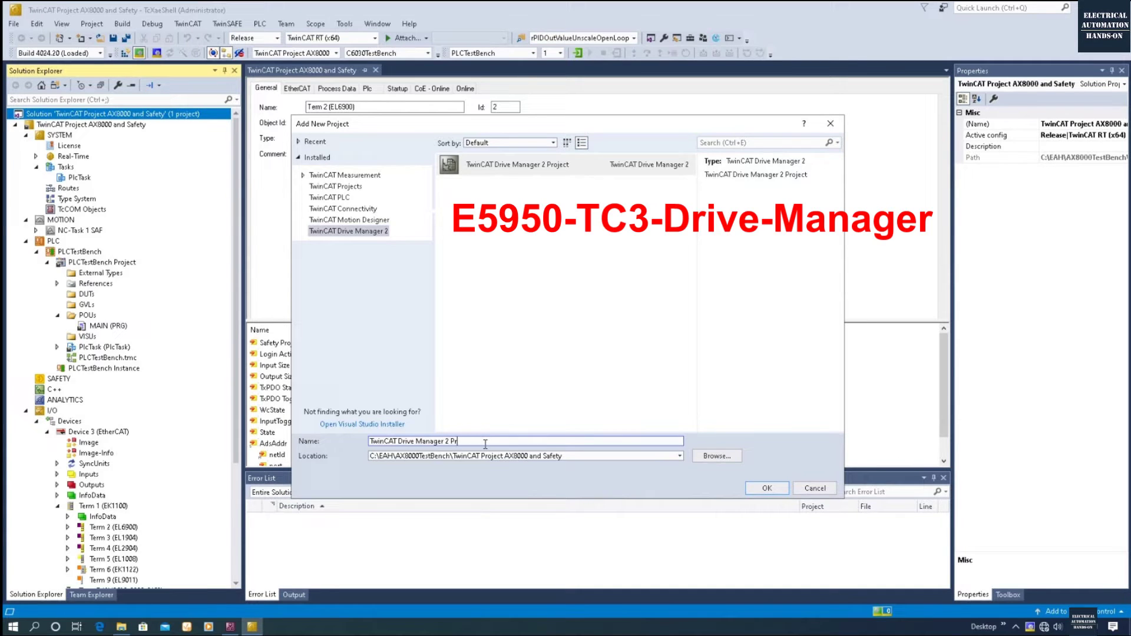
type("ax")
type("AX8000")
left_click(766, 488)
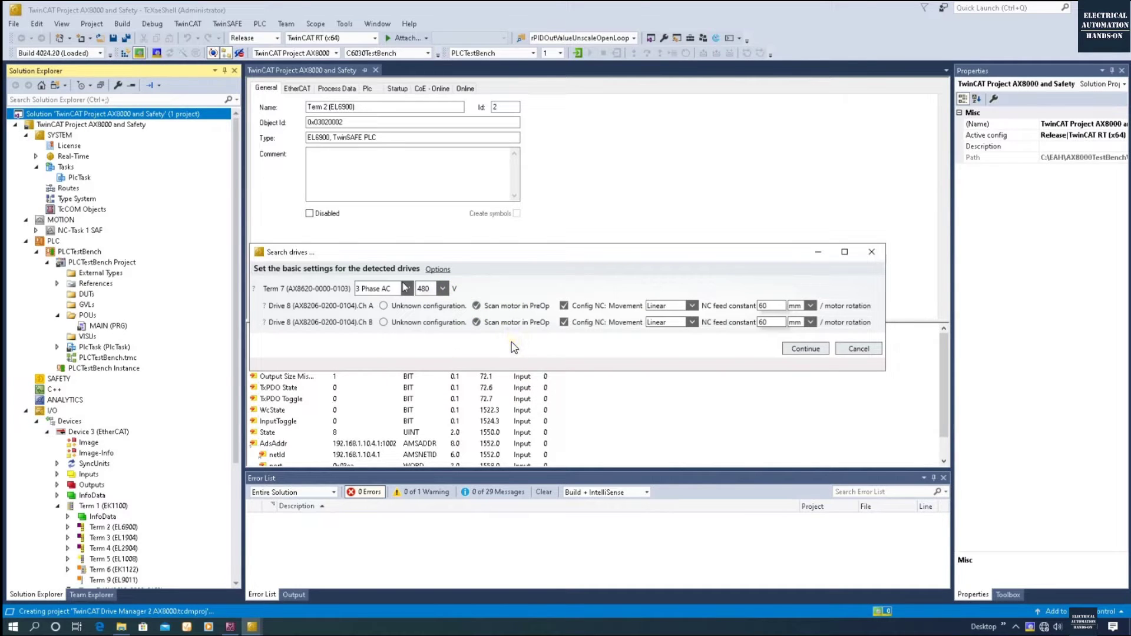
left_click(810, 352)
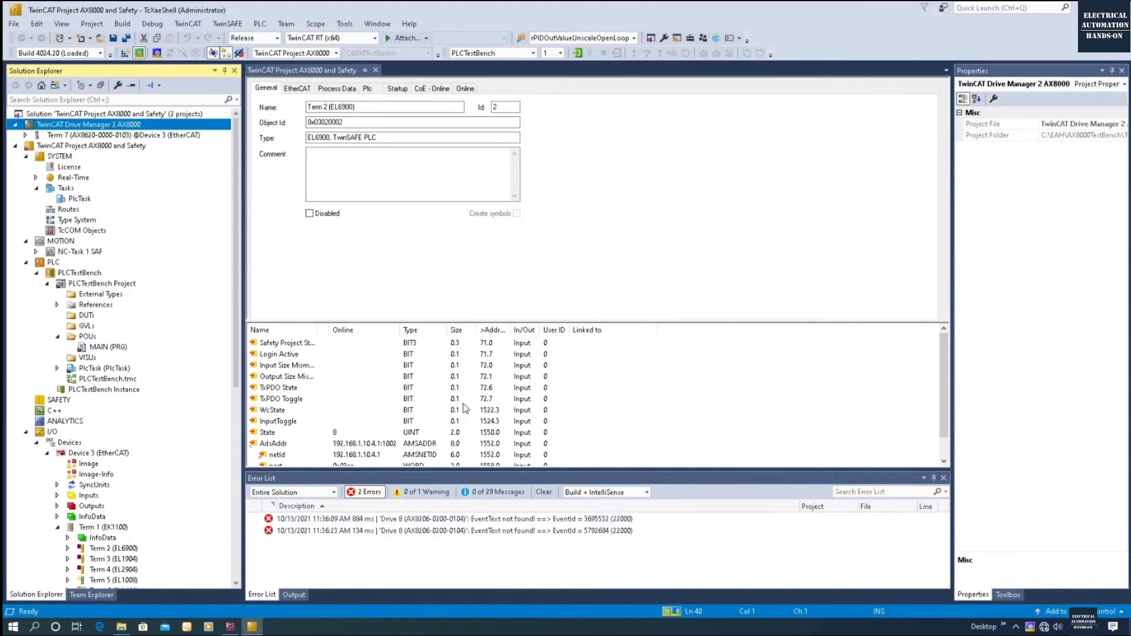
- Inspect the axes under NC-Task 1 SAF and the Drive 8 and Term 7 entries in the I/O tree
left_click(36, 252)
left_click(47, 304)
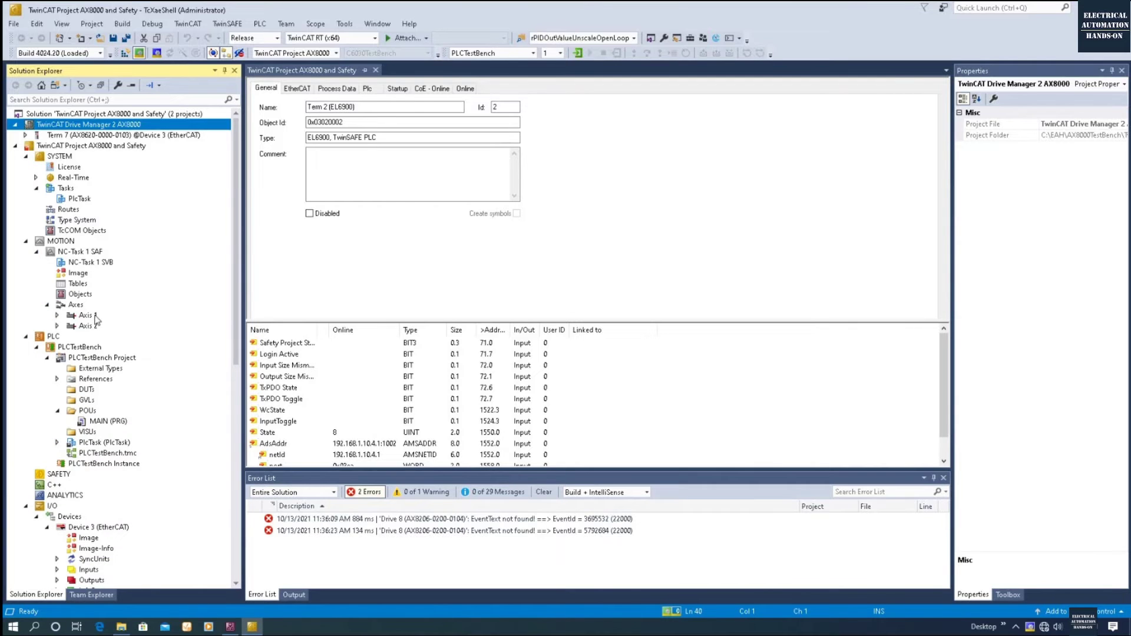
scroll(99, 341, "down", 13)
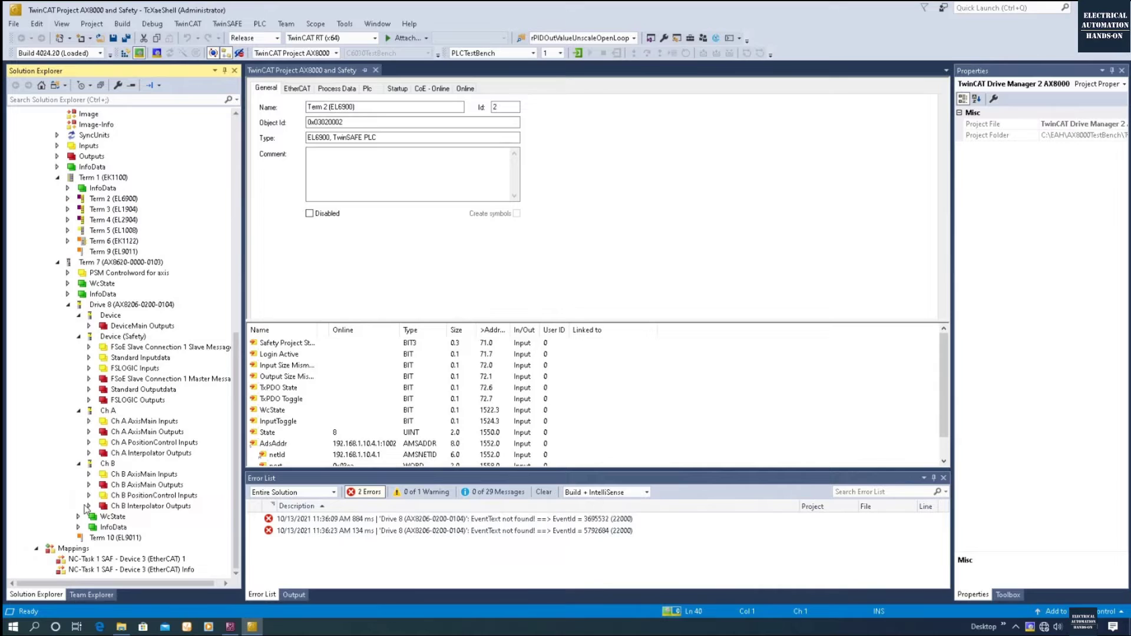
left_click(127, 306)
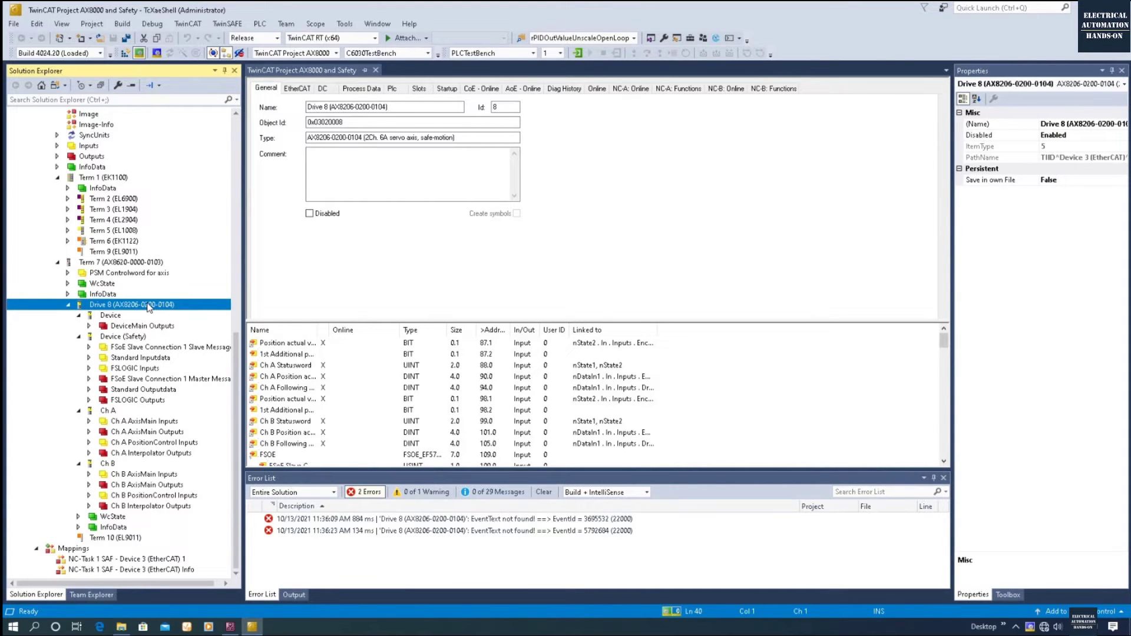
left_click(132, 262)
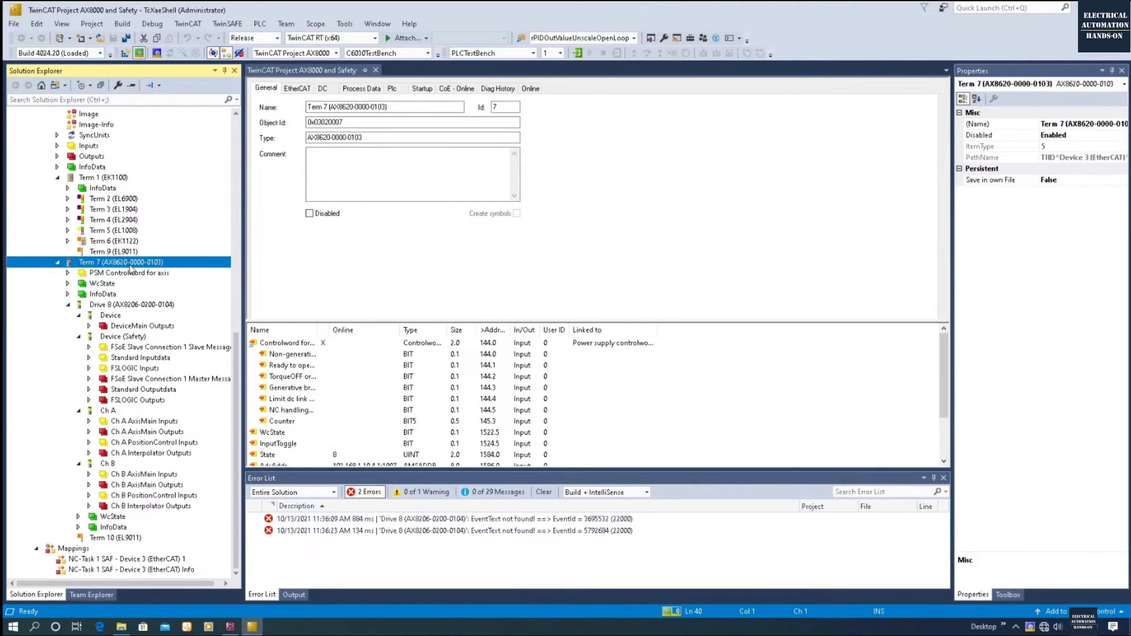
- Open Term 7 (AX8620) in the Drive Manager project and run the online check, applying the detected power supply values
scroll(131, 268, "up", 14)
left_click(136, 156)
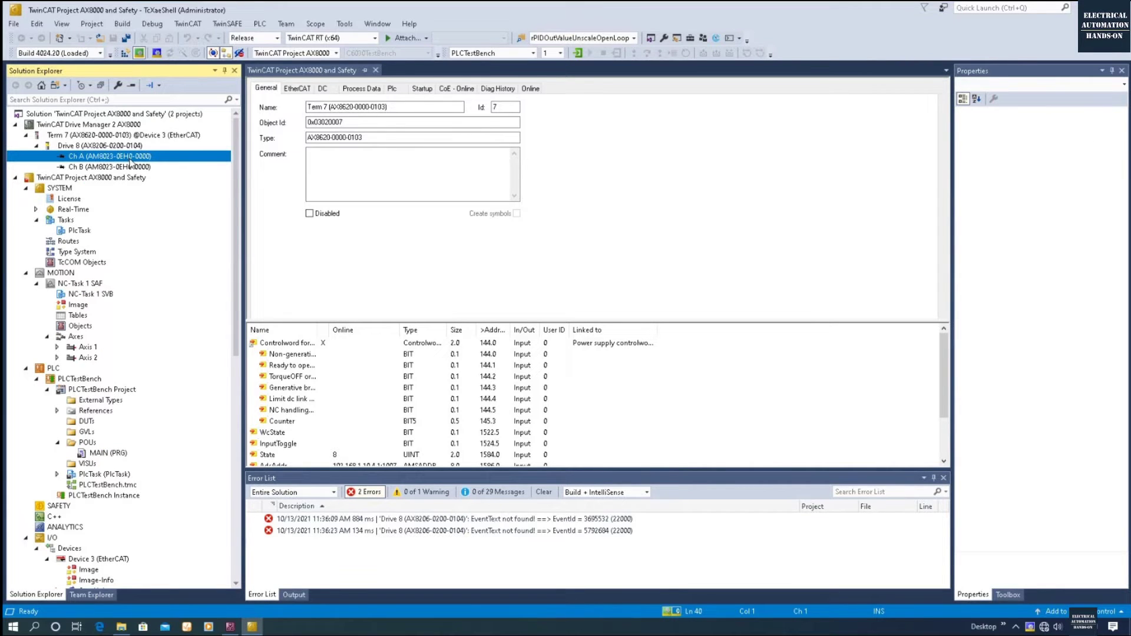
left_click(150, 137)
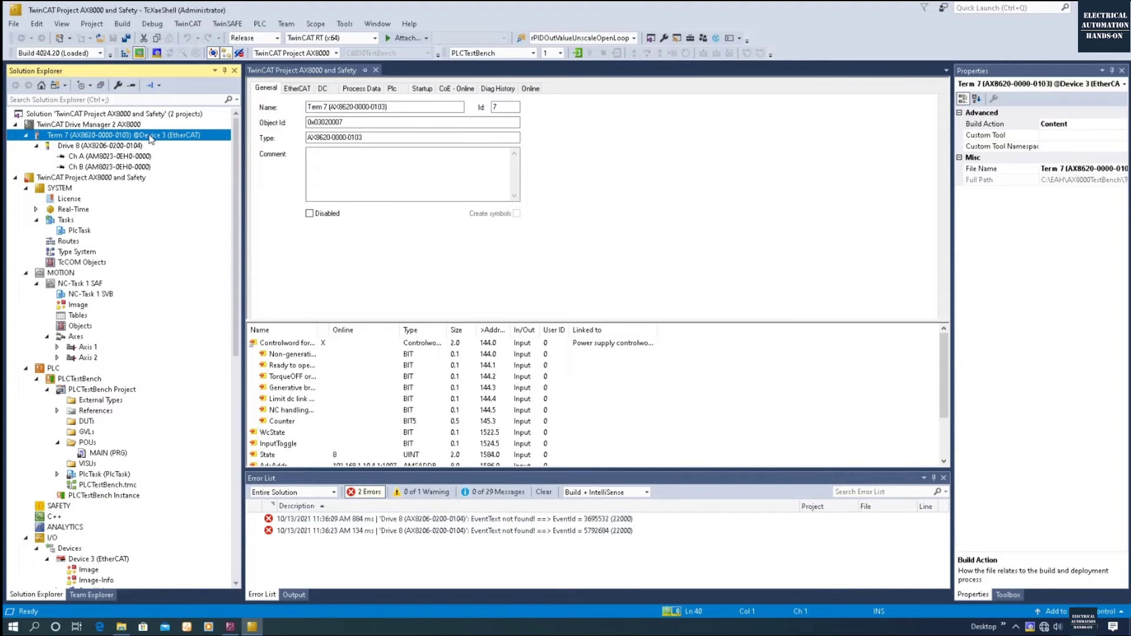
left_click(135, 157)
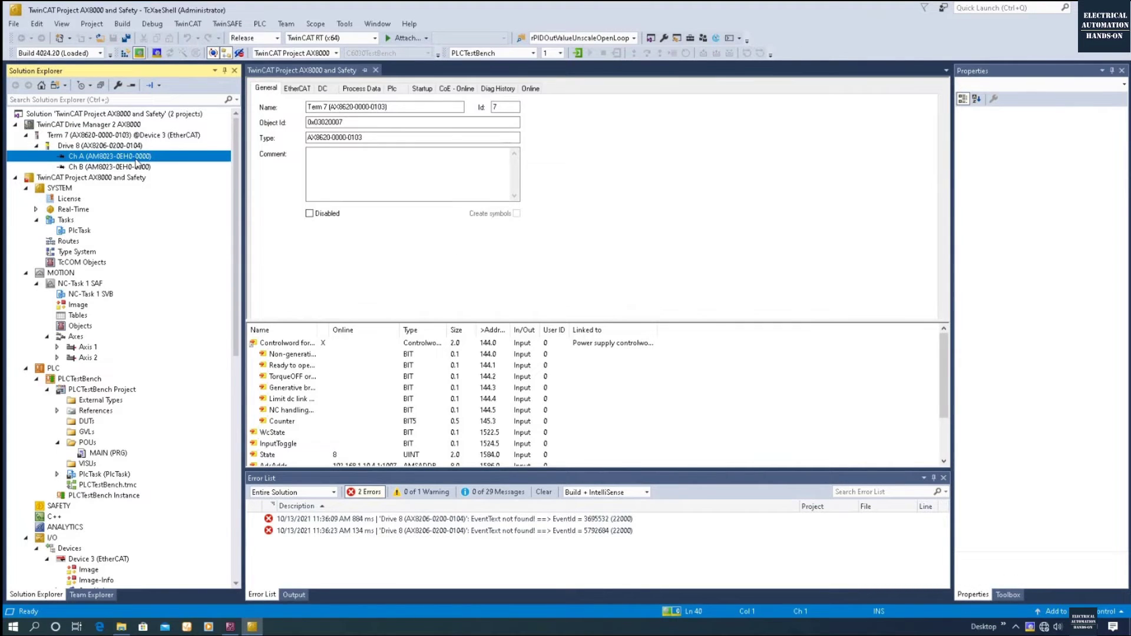
left_click(157, 137)
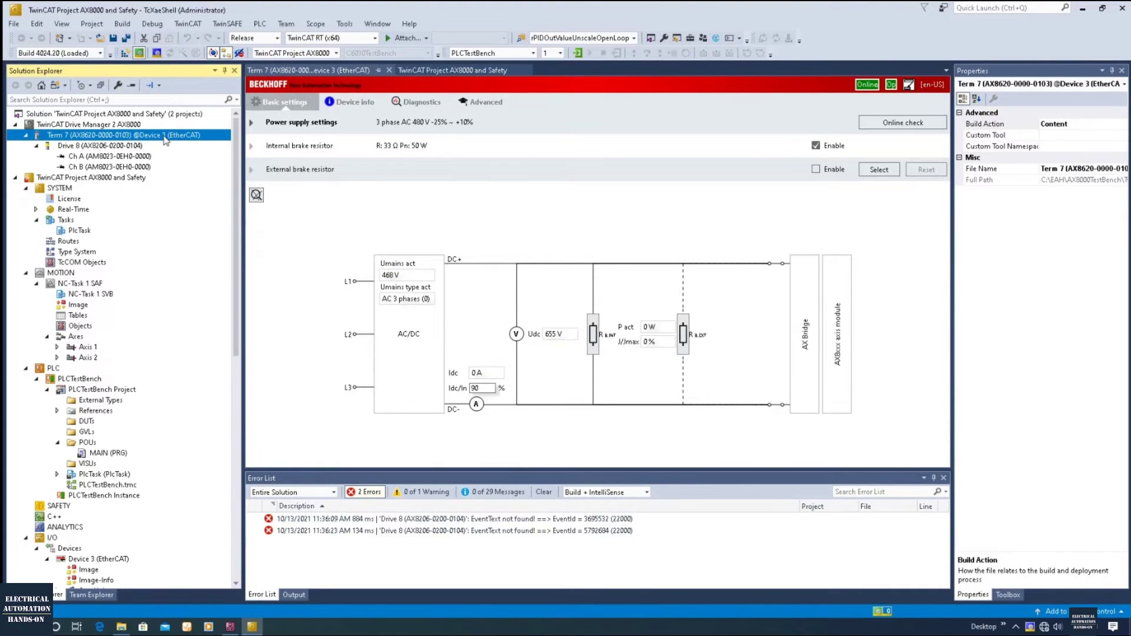
left_click(887, 124)
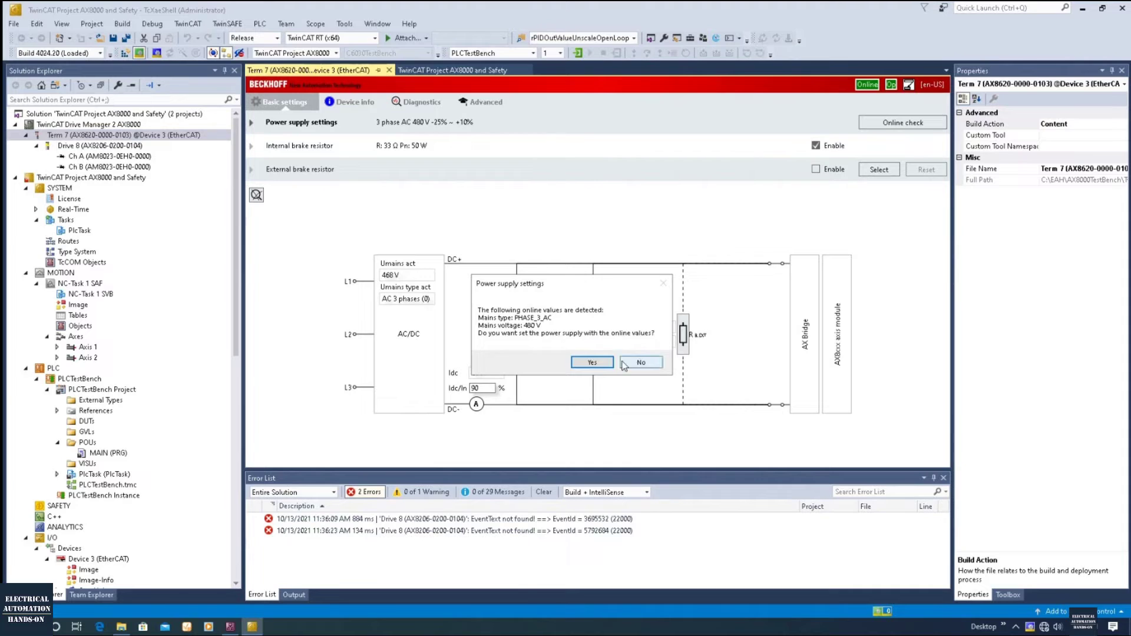
left_click(602, 363)
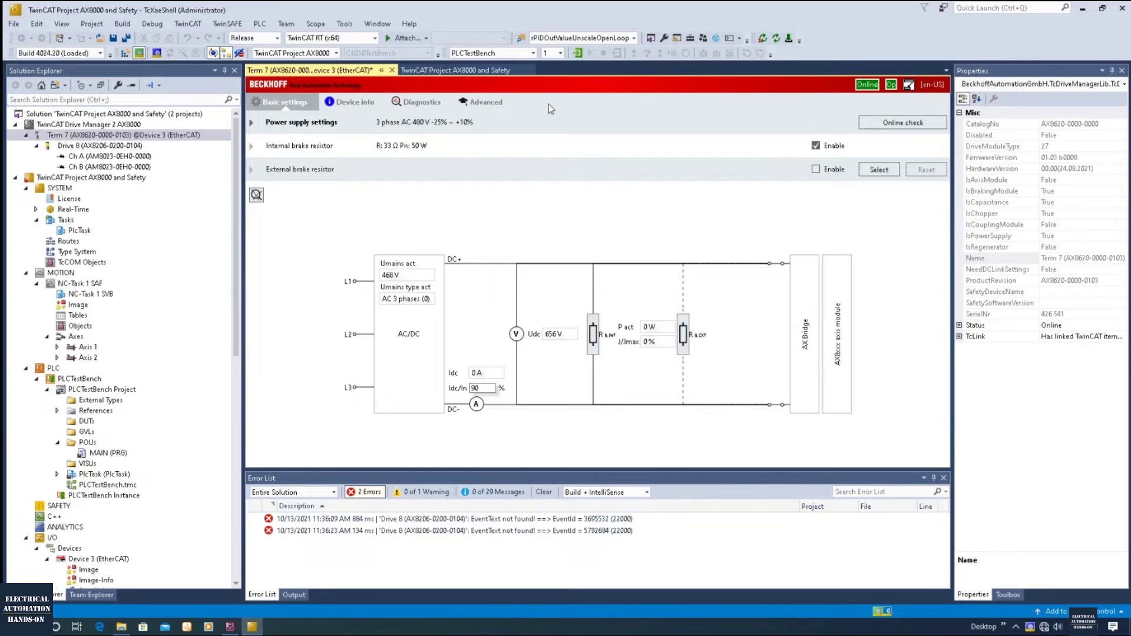
- Review Term 7's device info, diagnostics and advanced parameter list, resetting its errors in the diagnostics
left_click(352, 103)
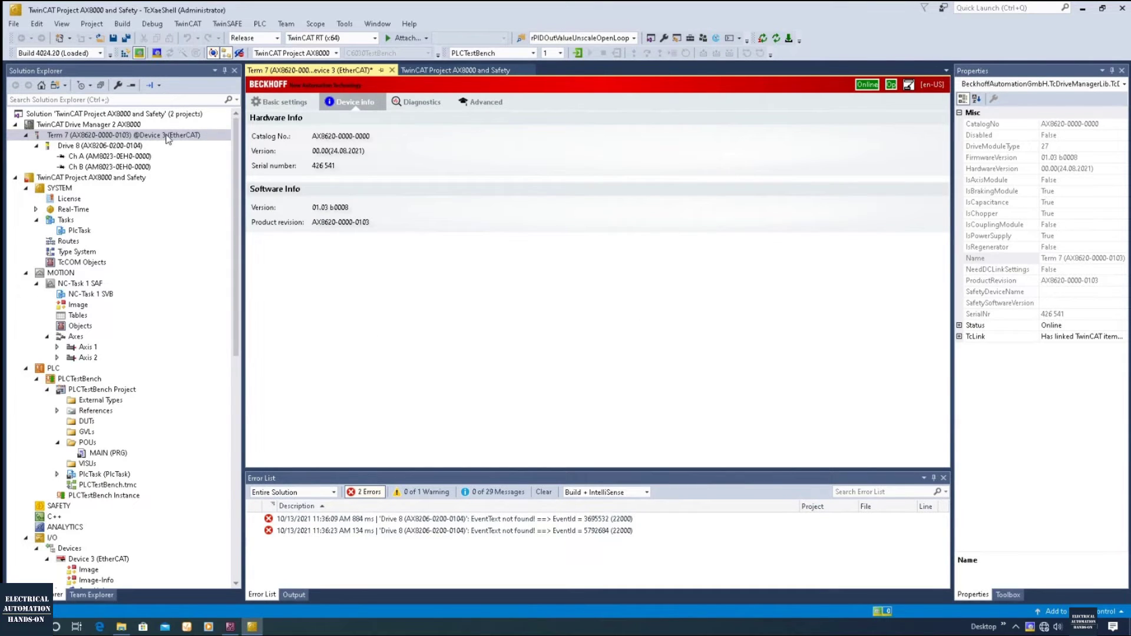
left_click(408, 104)
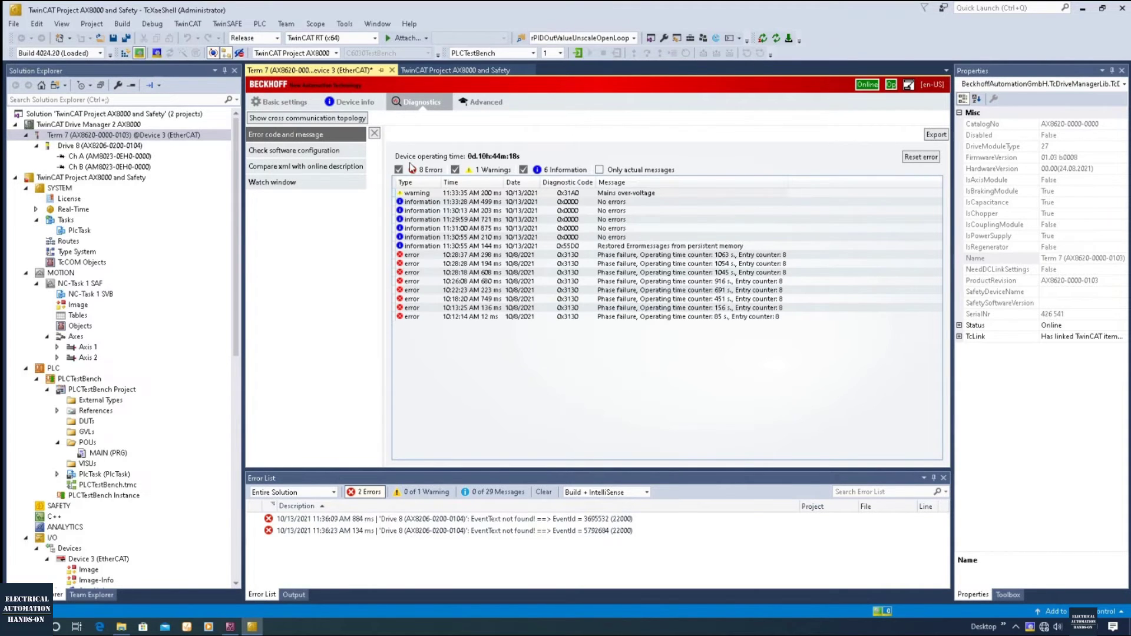
left_click(921, 156)
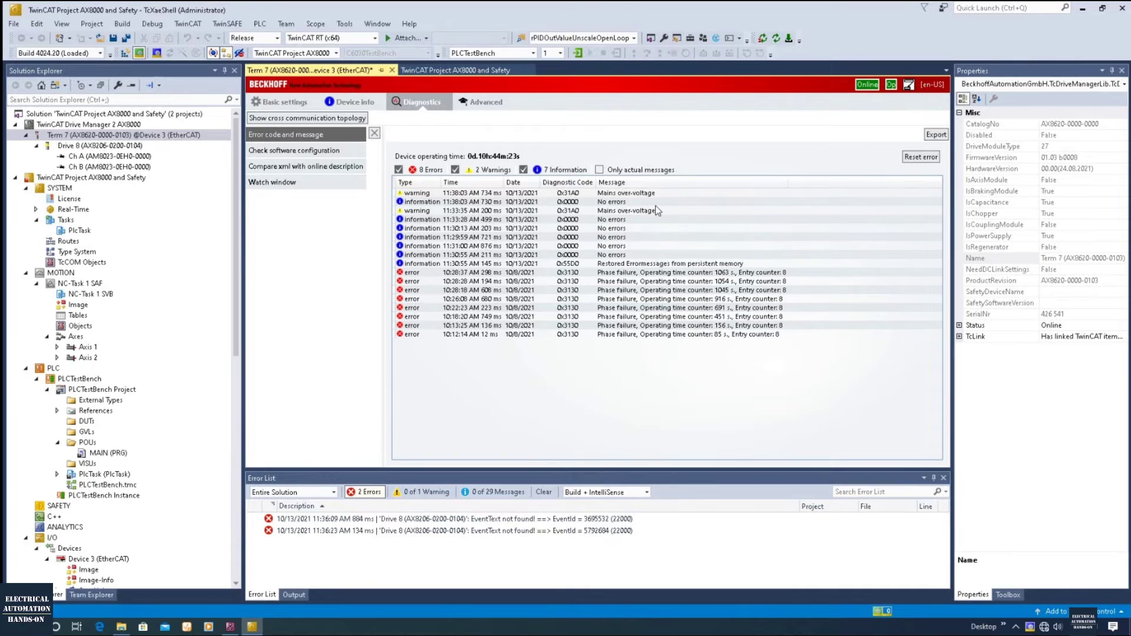
left_click(920, 158)
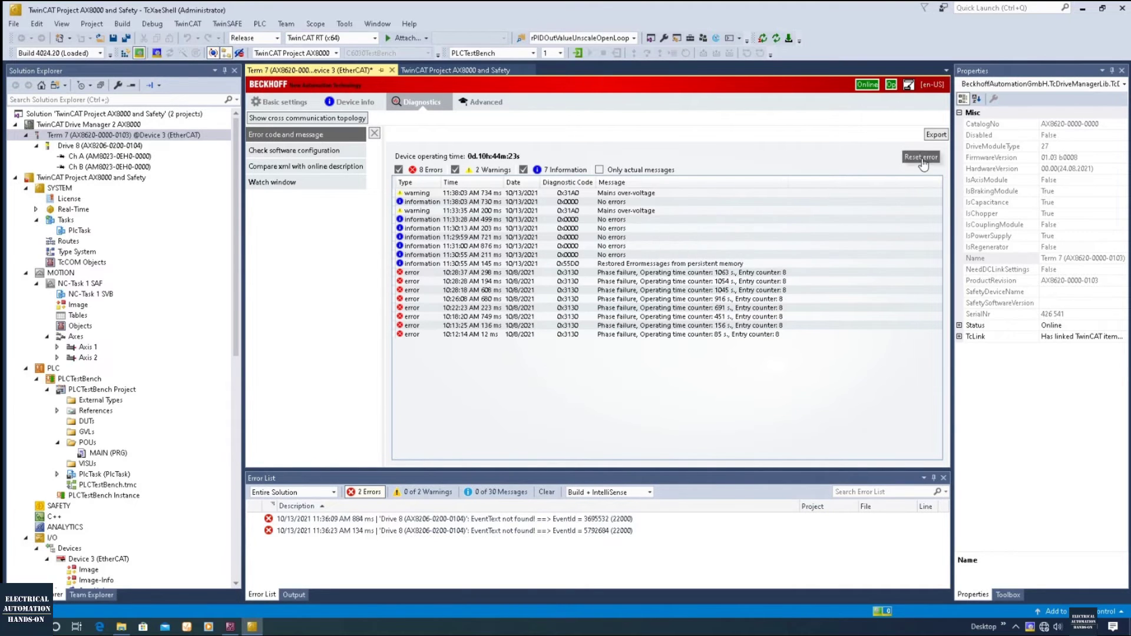
mouse_move(695, 254)
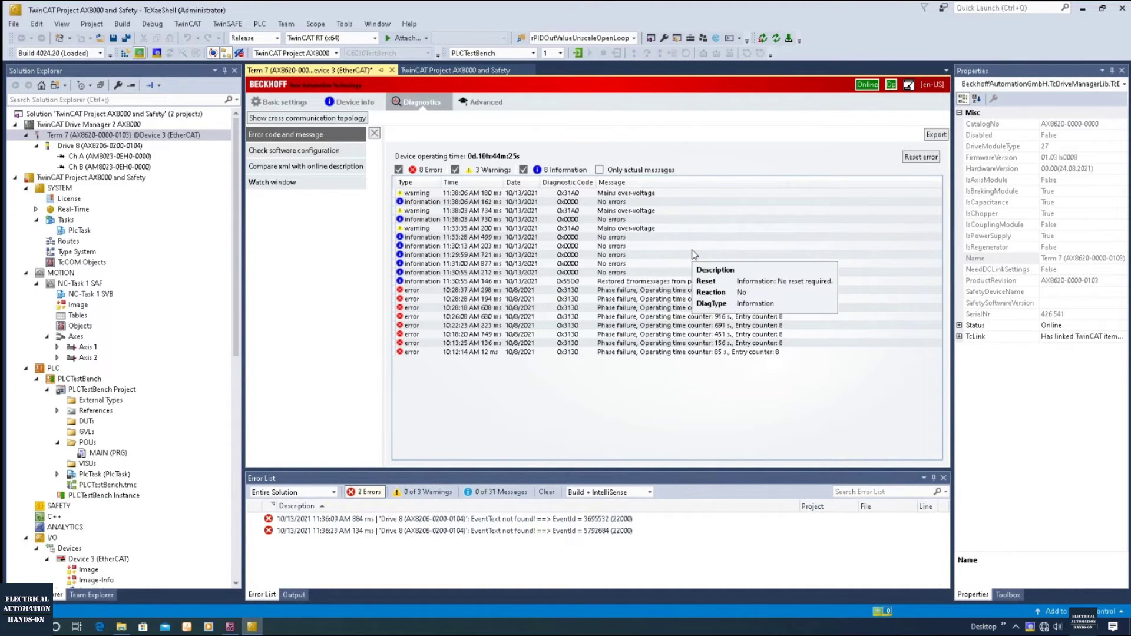
left_click(299, 168)
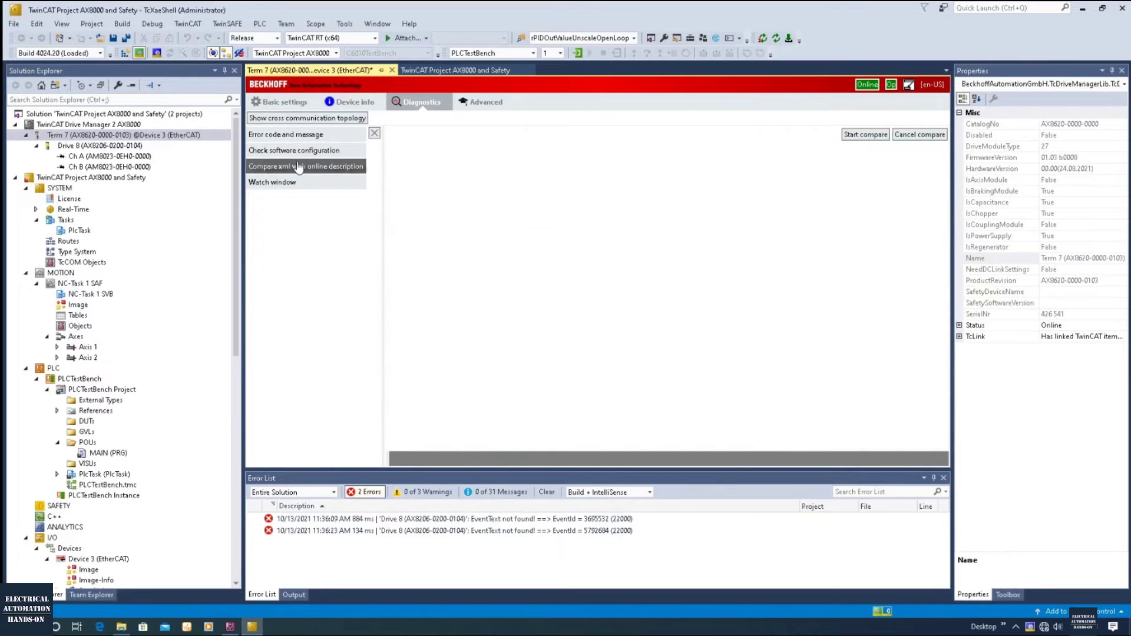
left_click(486, 102)
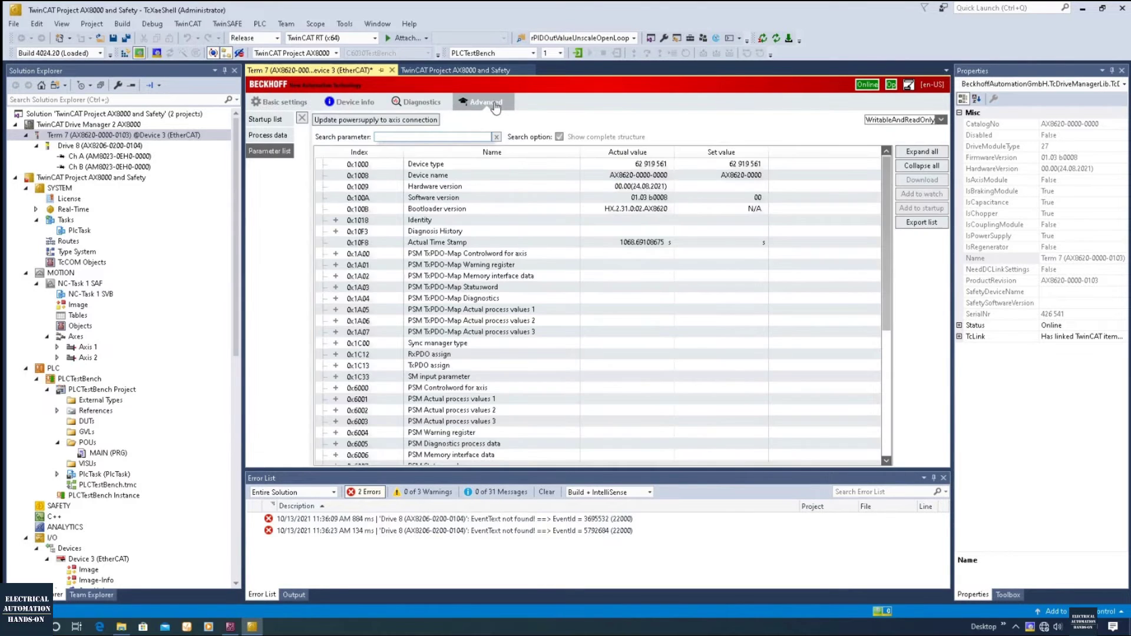
- Open drive channel Ch A (AM8023) and set its load's mechanical speed limit on motor to 1000 rpm
left_click(124, 156)
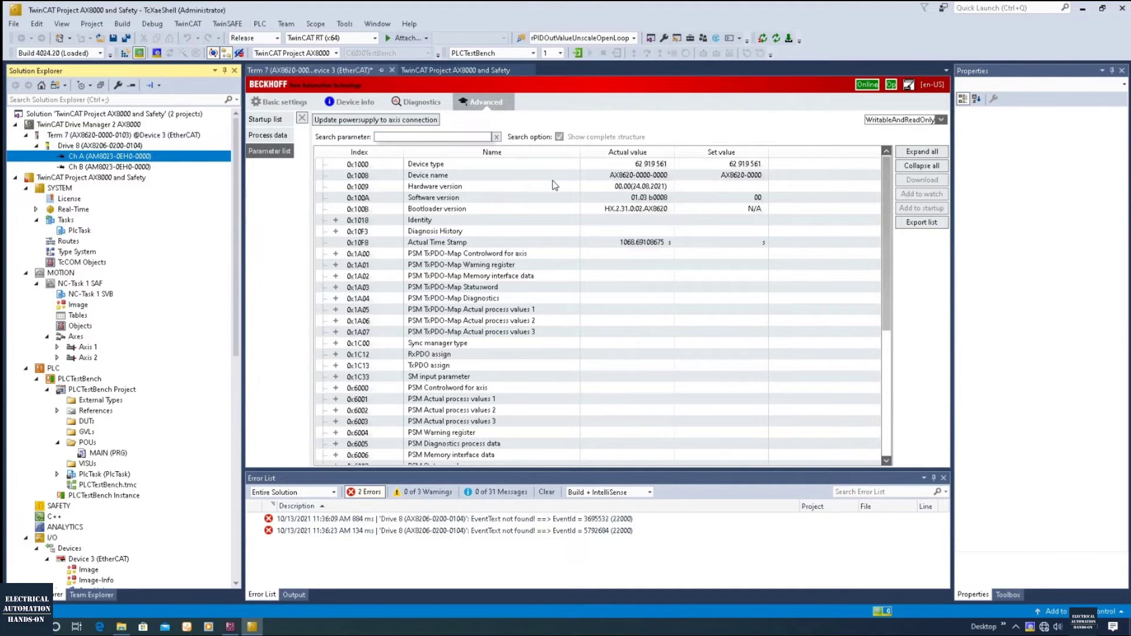
double_click(122, 156)
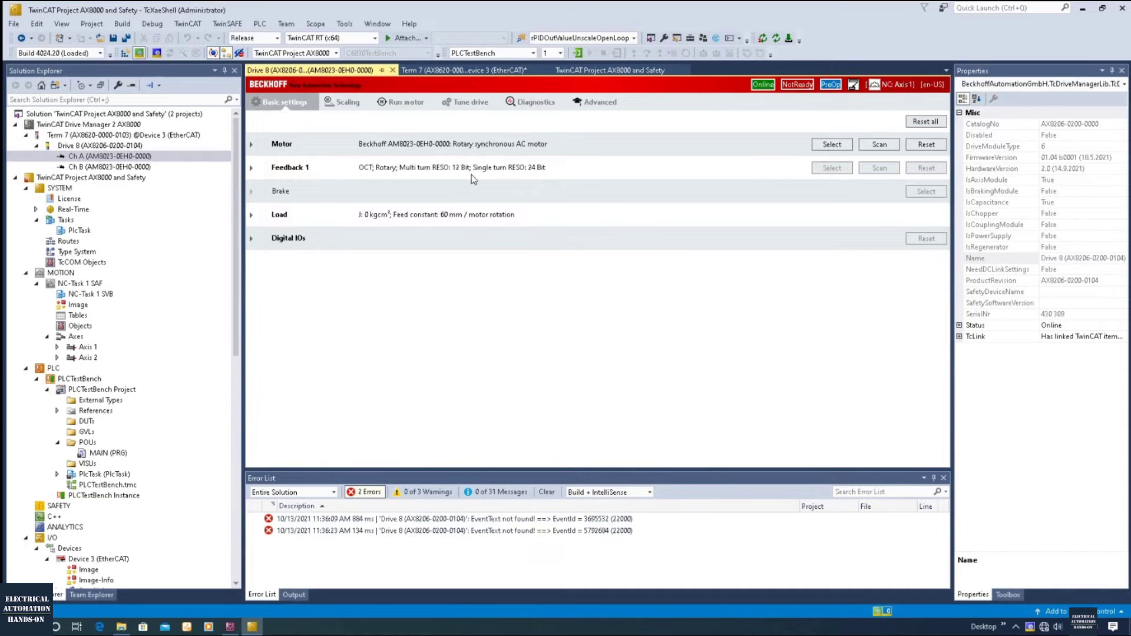
left_click(496, 228)
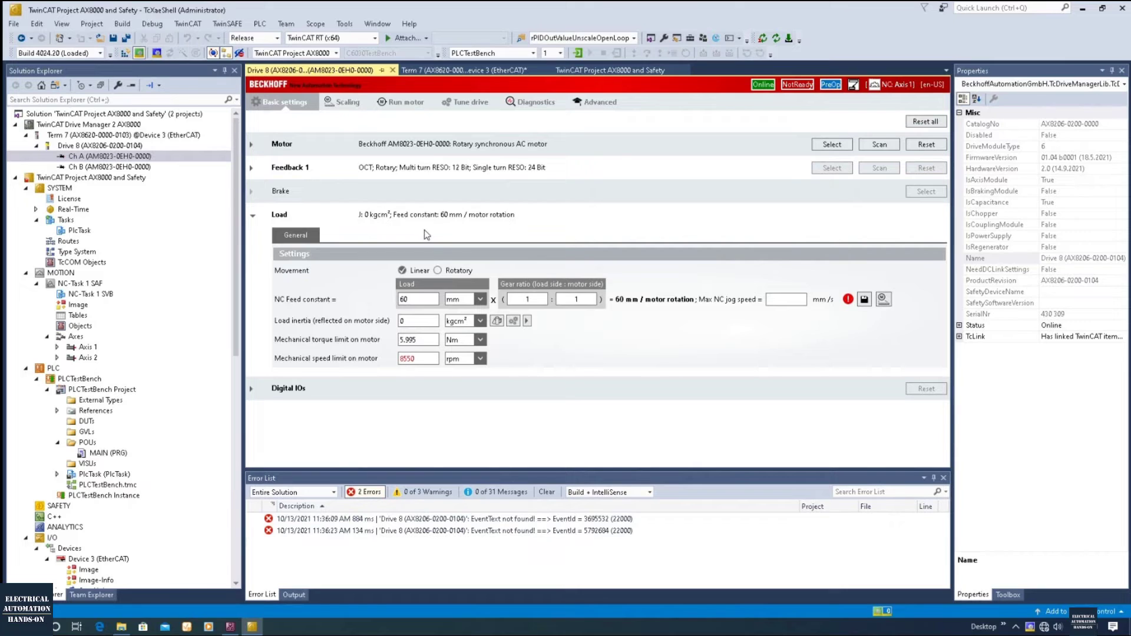
left_click(425, 359)
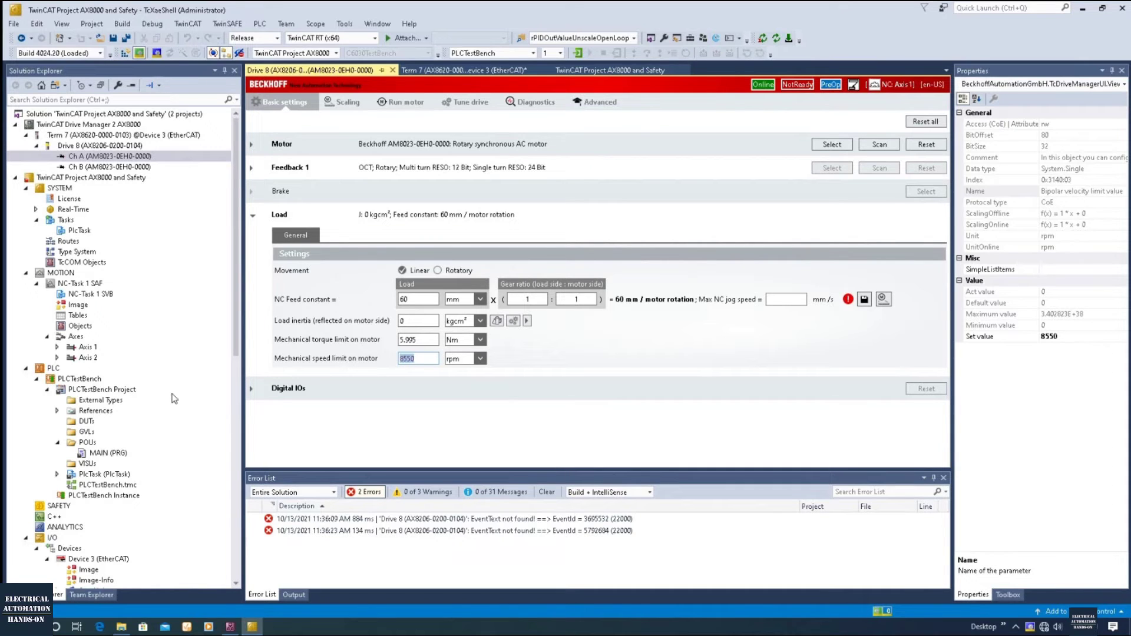
type("1000")
left_click(800, 360)
double_click(422, 361)
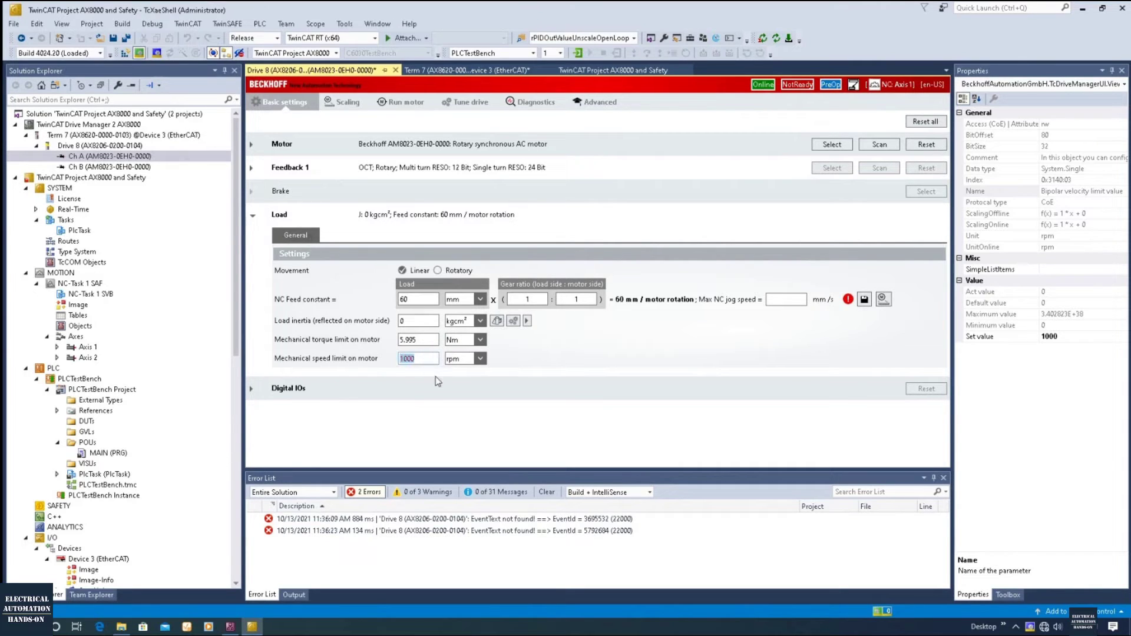
left_click(527, 371)
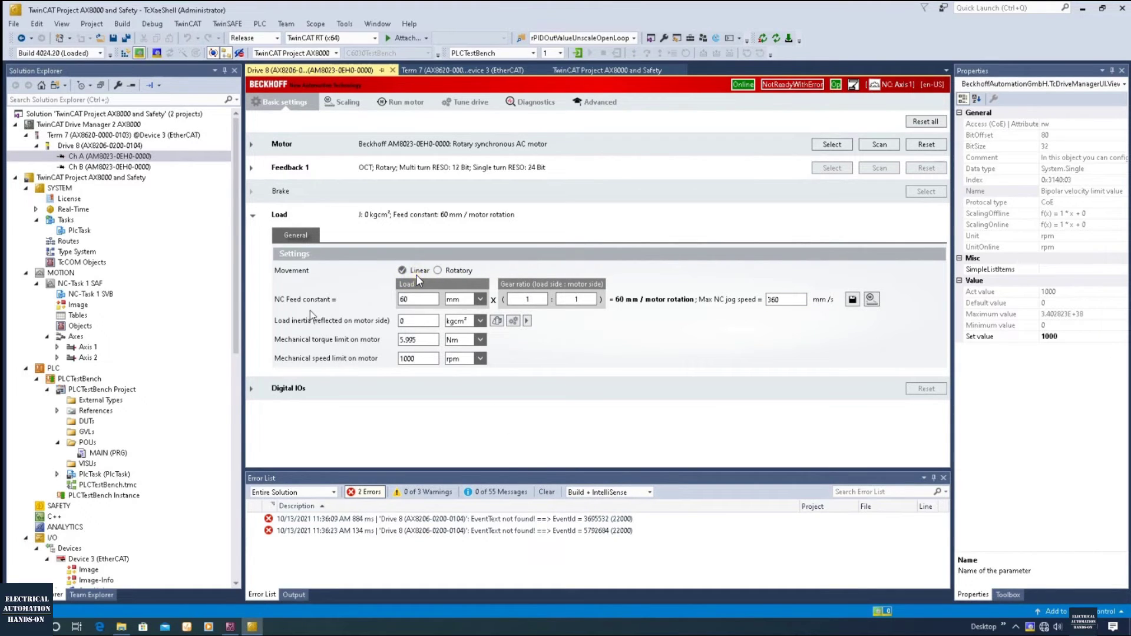
- Change Ch A's load movement to Rotatory with a 360° feed constant and save the NC configuration without activating it
left_click(412, 277)
left_click(467, 271)
left_click(417, 274)
left_click(471, 301)
left_click(437, 271)
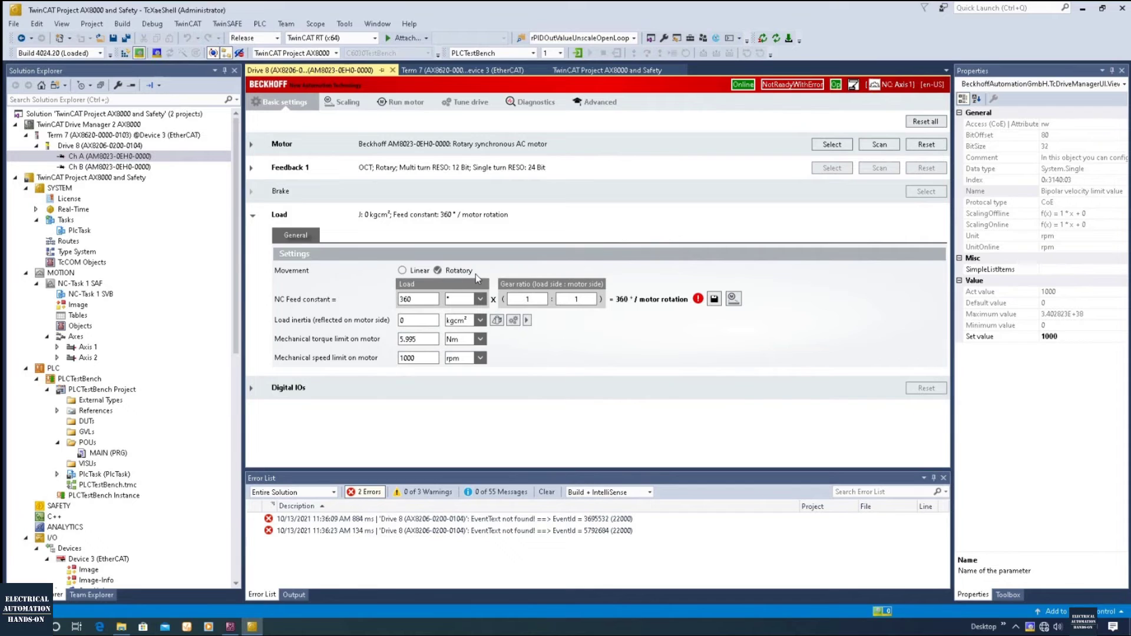
left_click(713, 300)
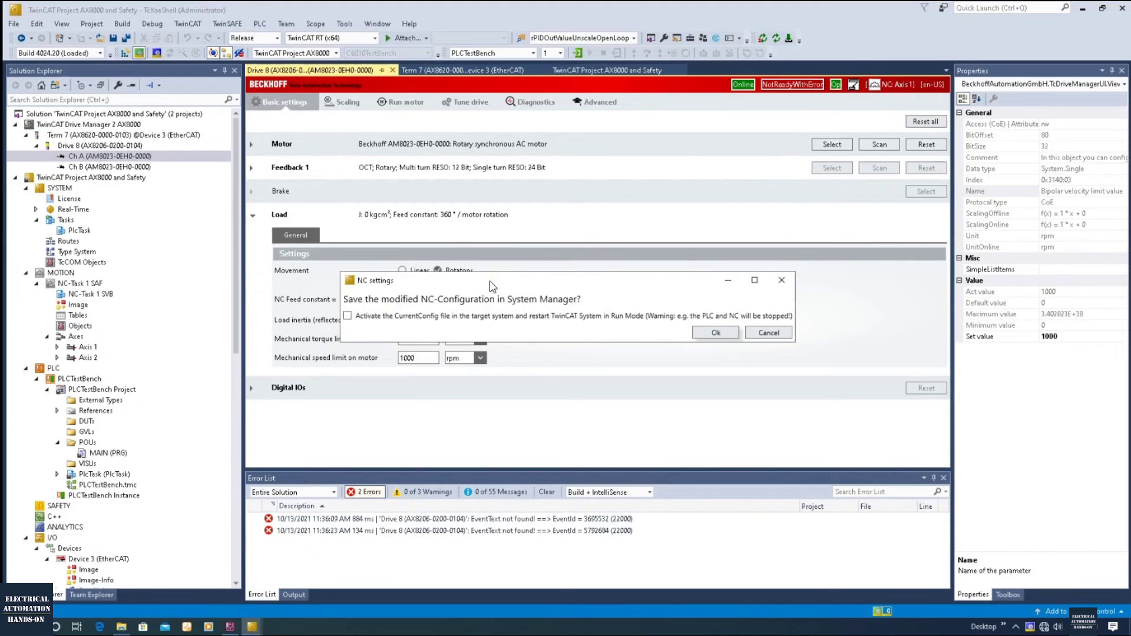
left_click(716, 333)
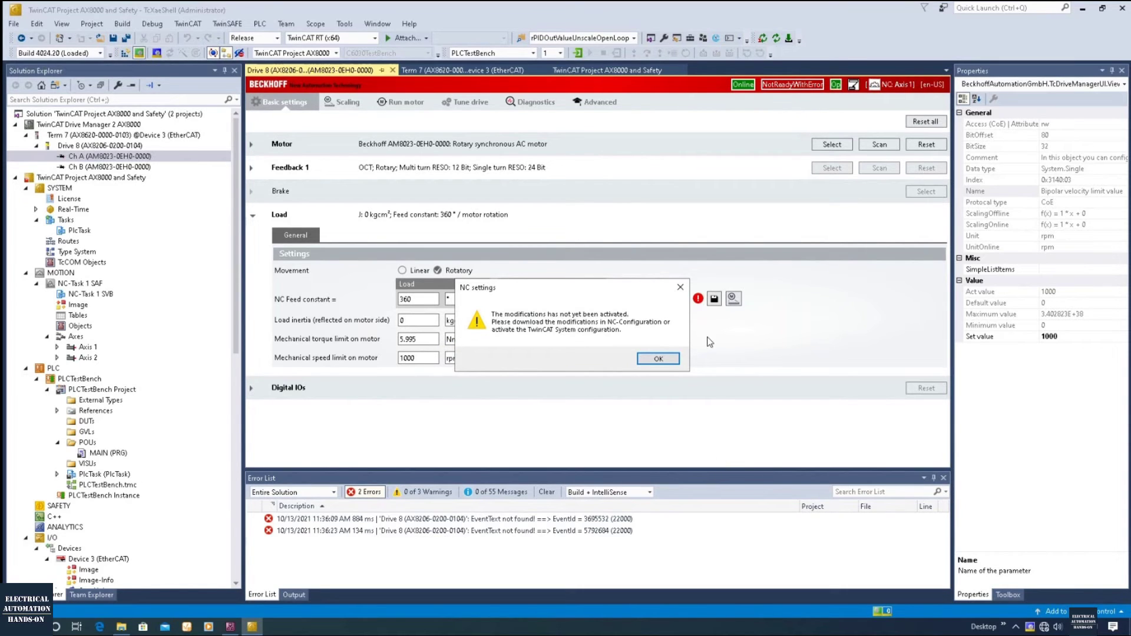
left_click(657, 357)
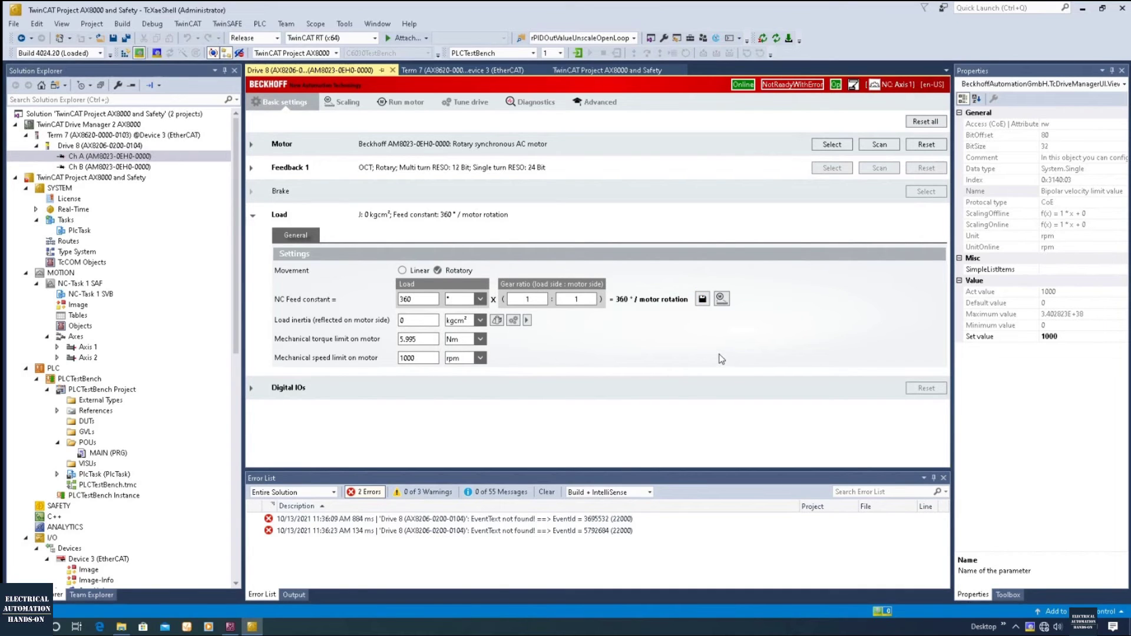
- Review Ch A's scaling settings and the suggested default NC parameters for the linked NC axis
left_click(337, 105)
left_click(336, 106)
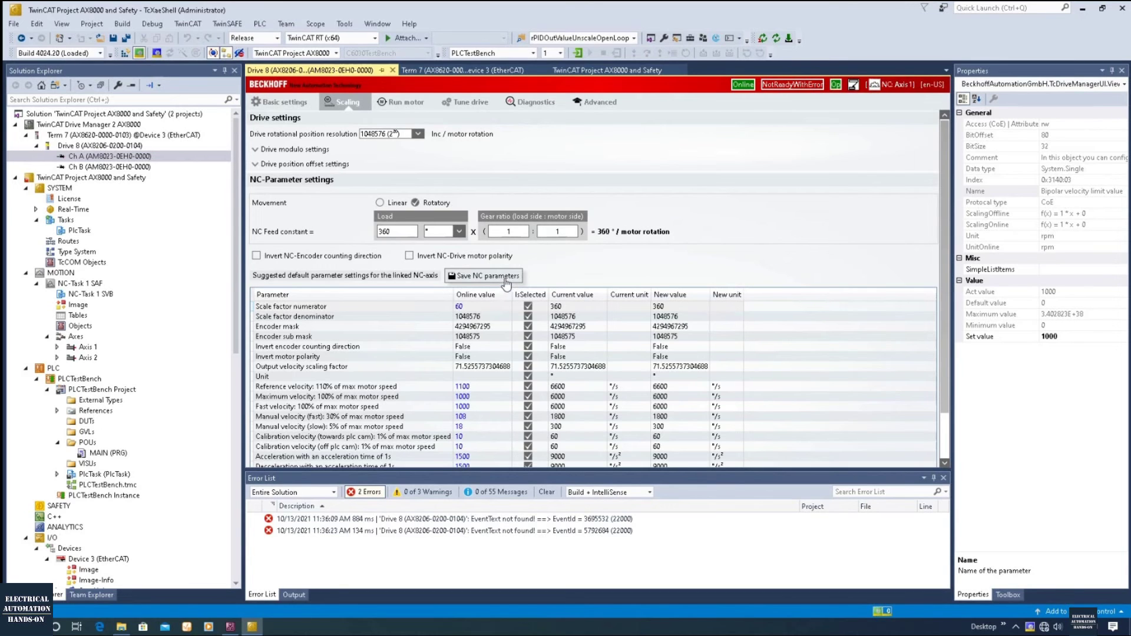
scroll(517, 324, "down", 1)
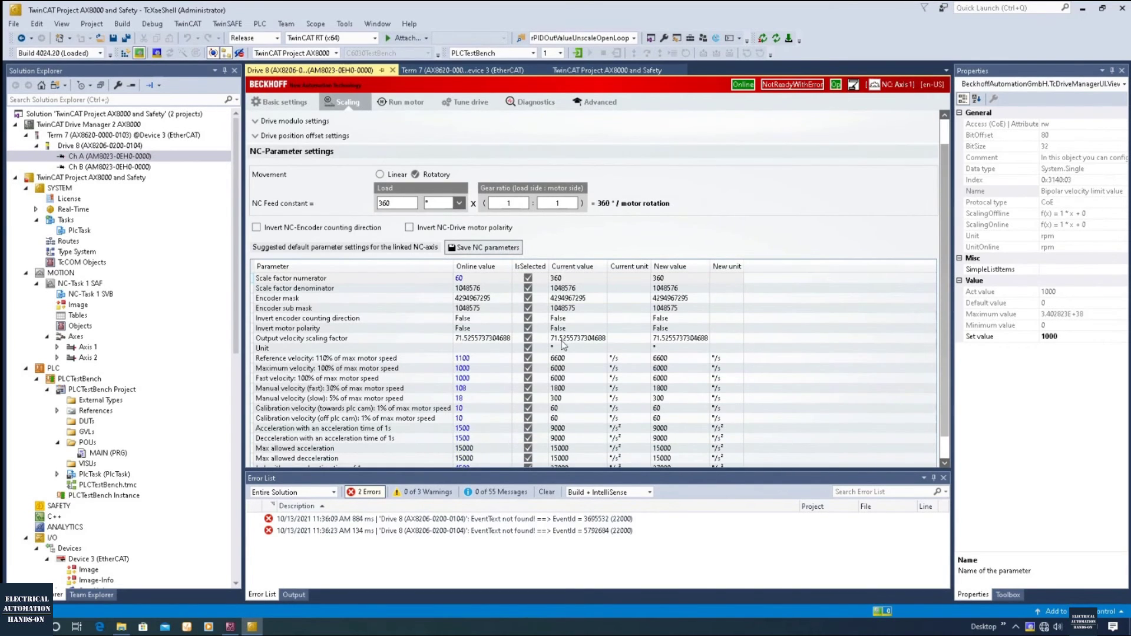
left_click(593, 331)
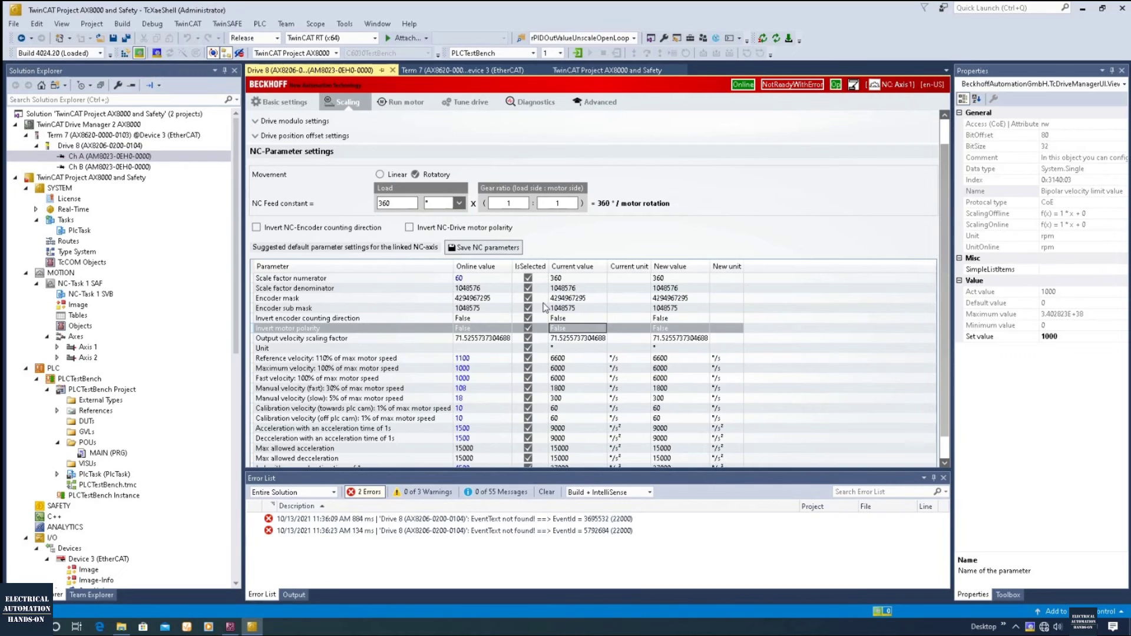
left_click(563, 279)
- Look through Ch A's motor run warning, tuning control loops, diagnostic messages and advanced parameter list
left_click(402, 102)
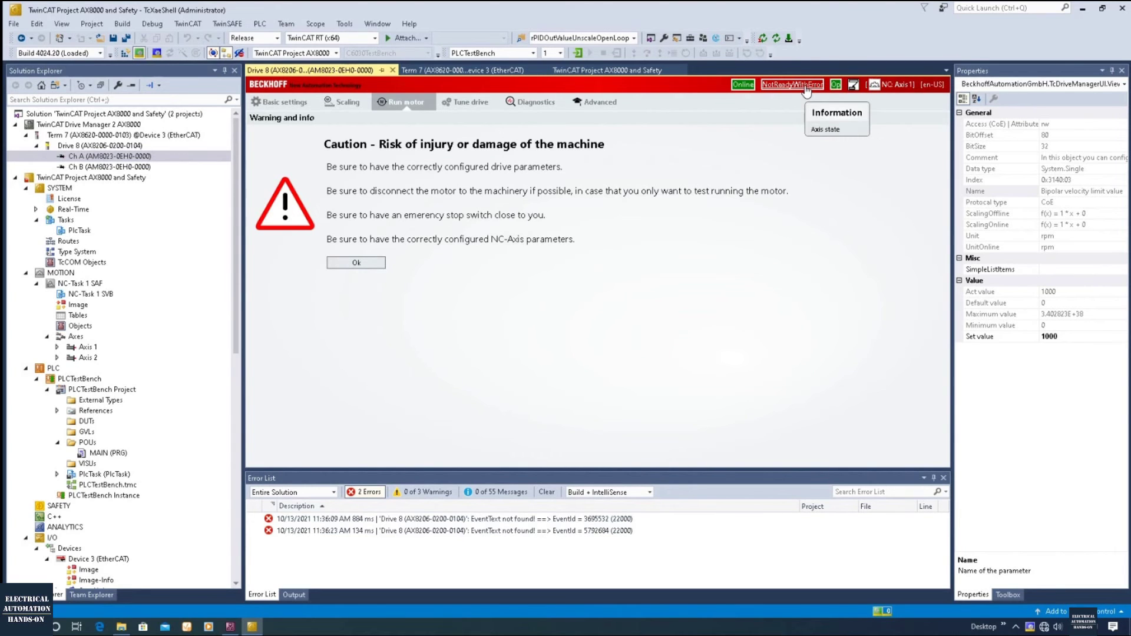
left_click(480, 105)
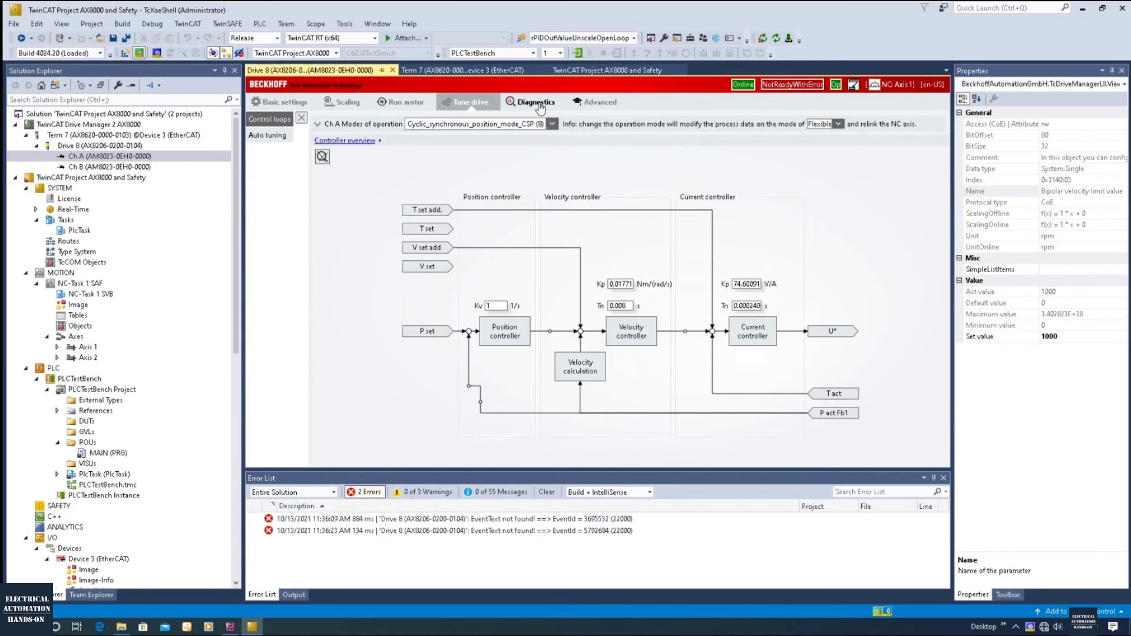
left_click(540, 106)
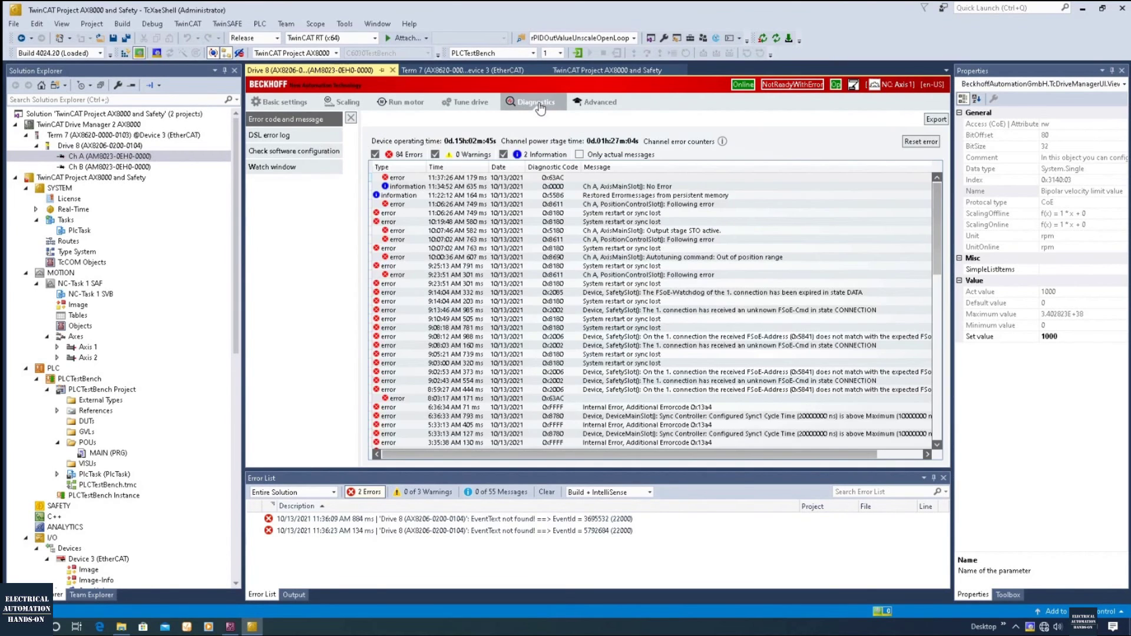
left_click(588, 106)
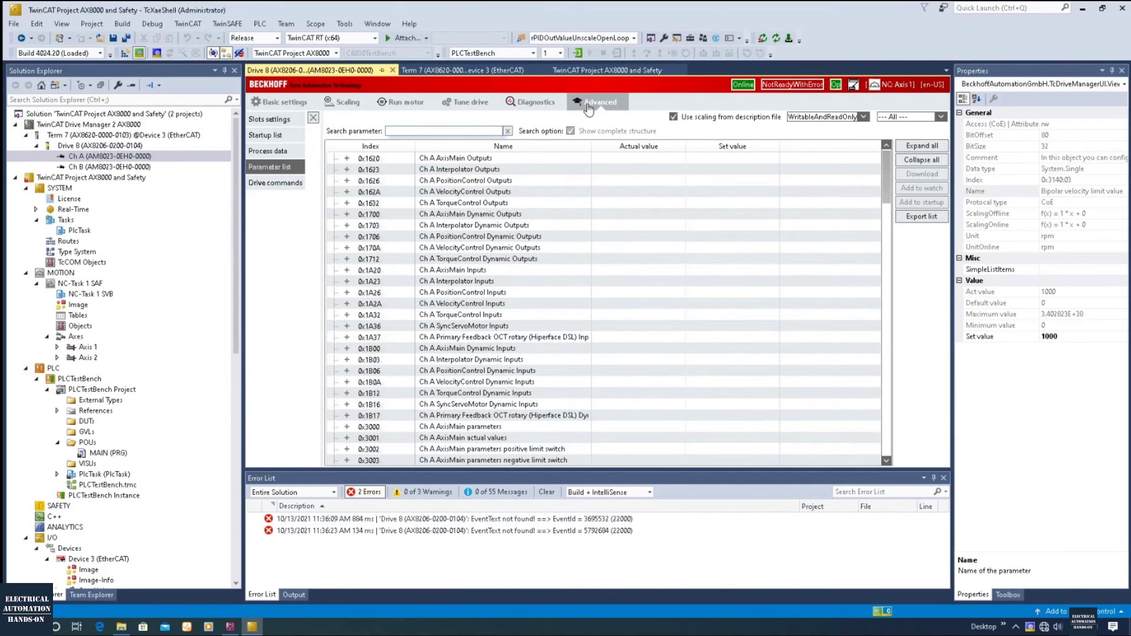
- Show the safety project's online data and check the safeEstop inputs and the SF_OUT_DriveSTO variable in TwinSafeGroup1
left_click_drag(238, 259, 242, 283)
scroll(127, 380, "down", 13)
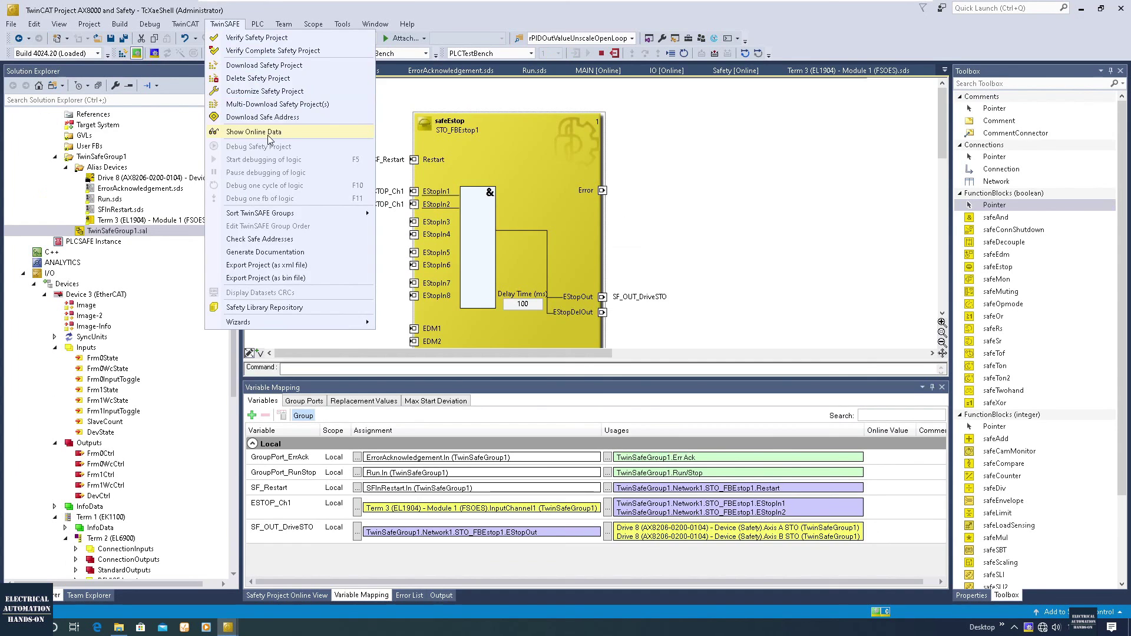
left_click(254, 137)
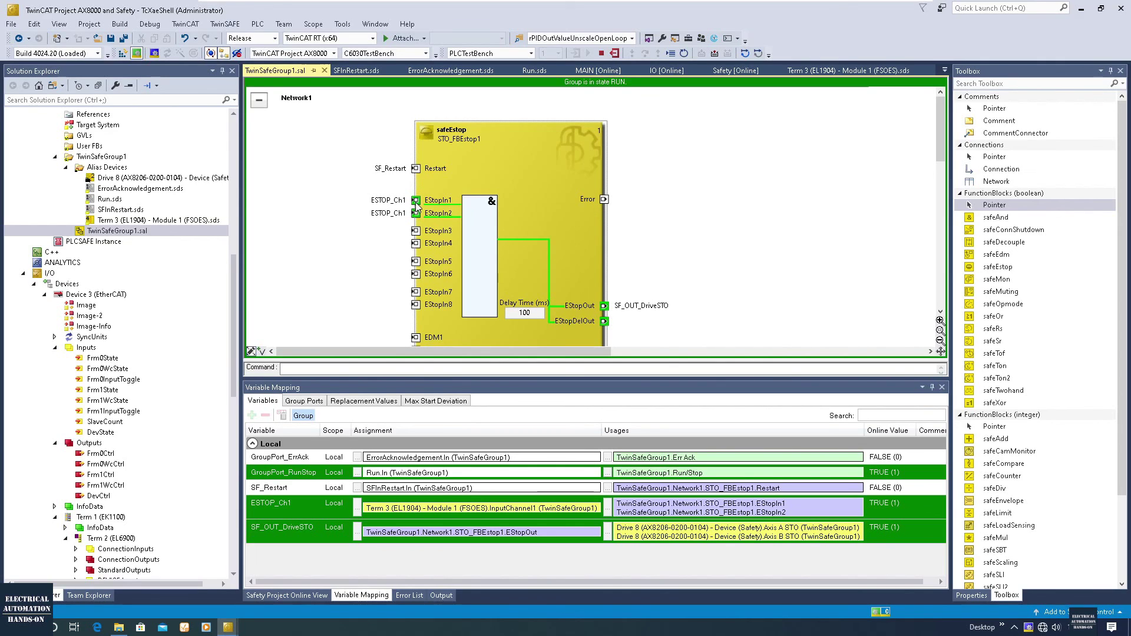
mouse_move(415, 219)
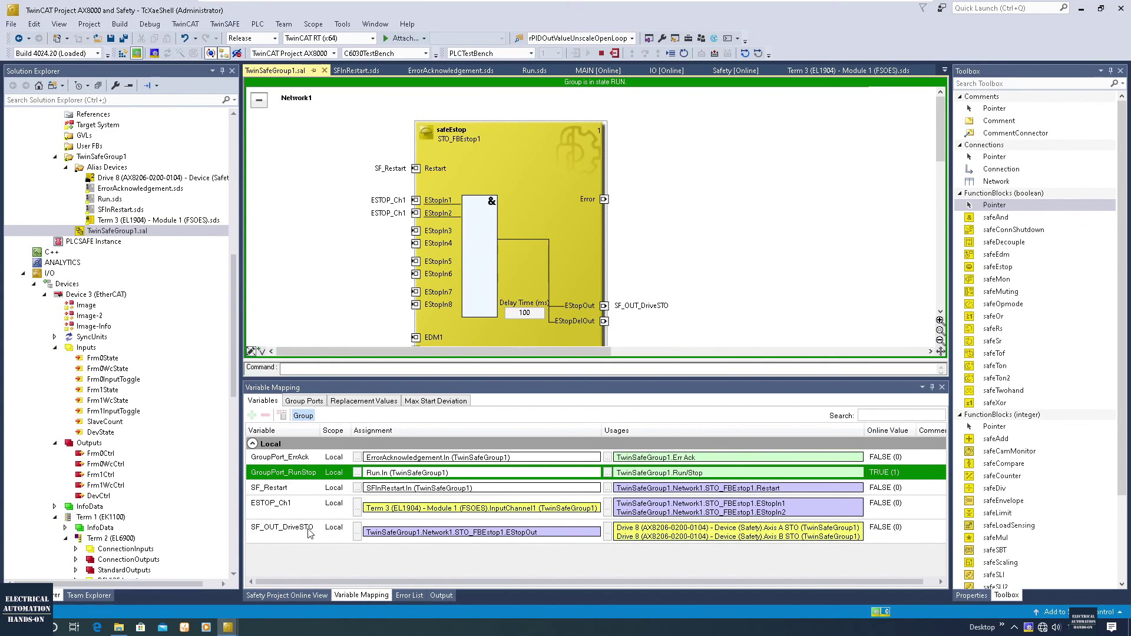
left_click(883, 537)
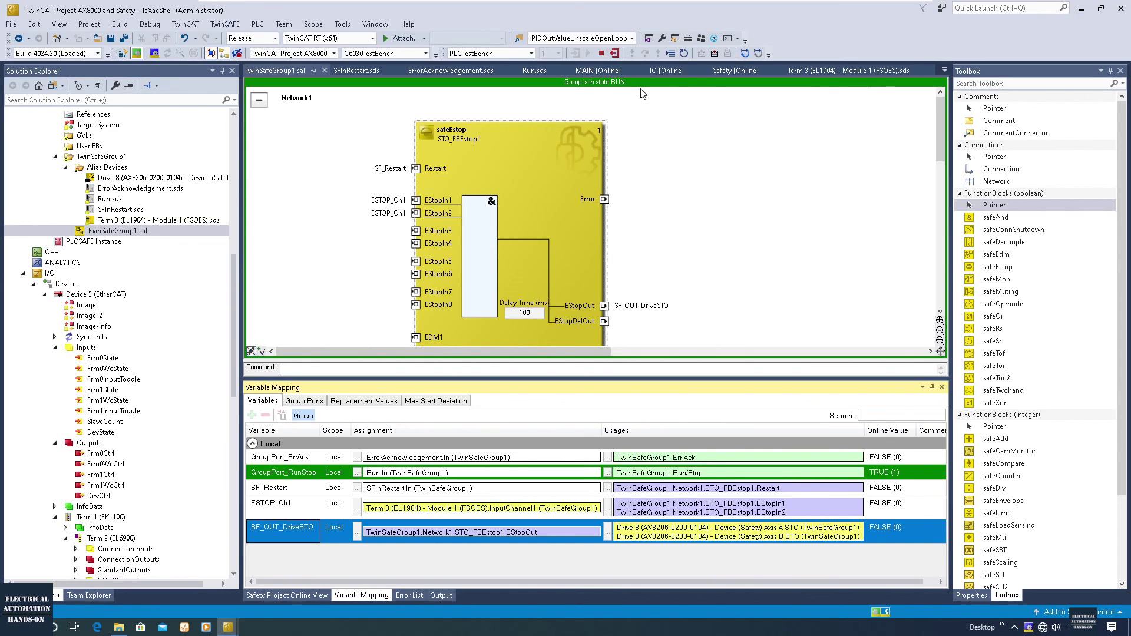
- Monitor the online states of the safeEstop block's ESTOP_Ch1 inputs and Restart port in Network1
left_click(146, 231)
scroll(146, 225, "up", 10)
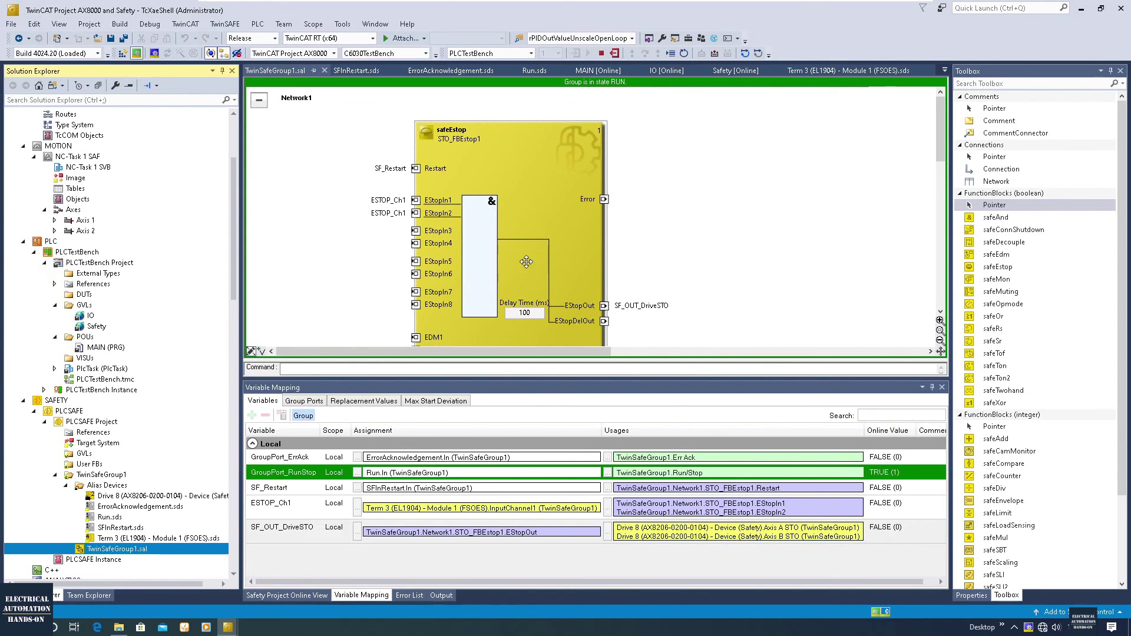
left_click(540, 180)
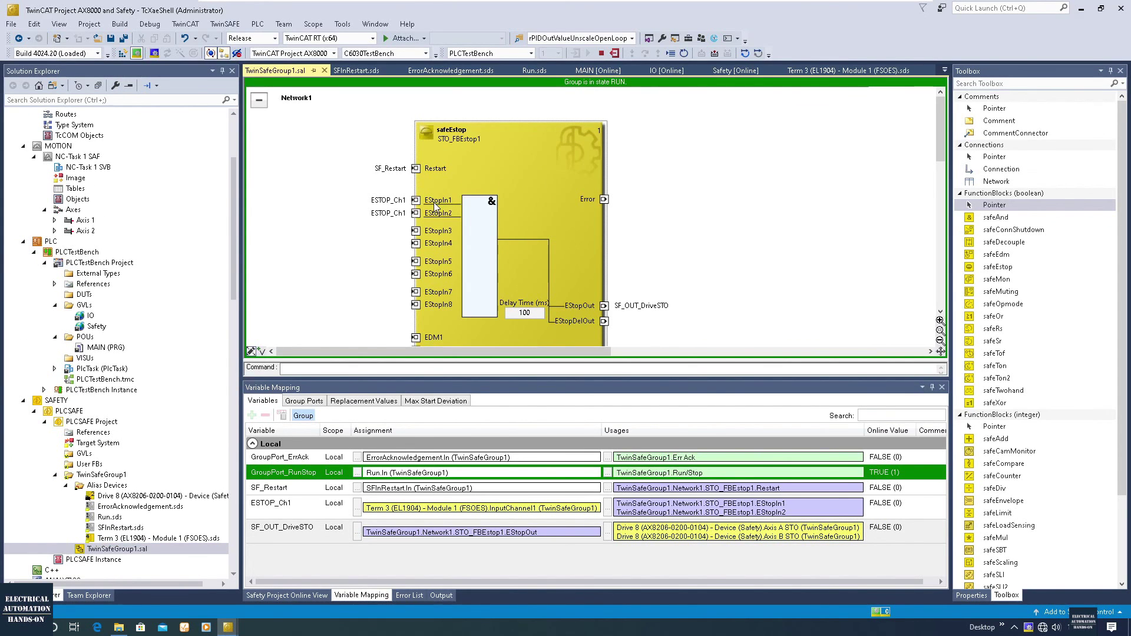
scroll(433, 203, "down", 1)
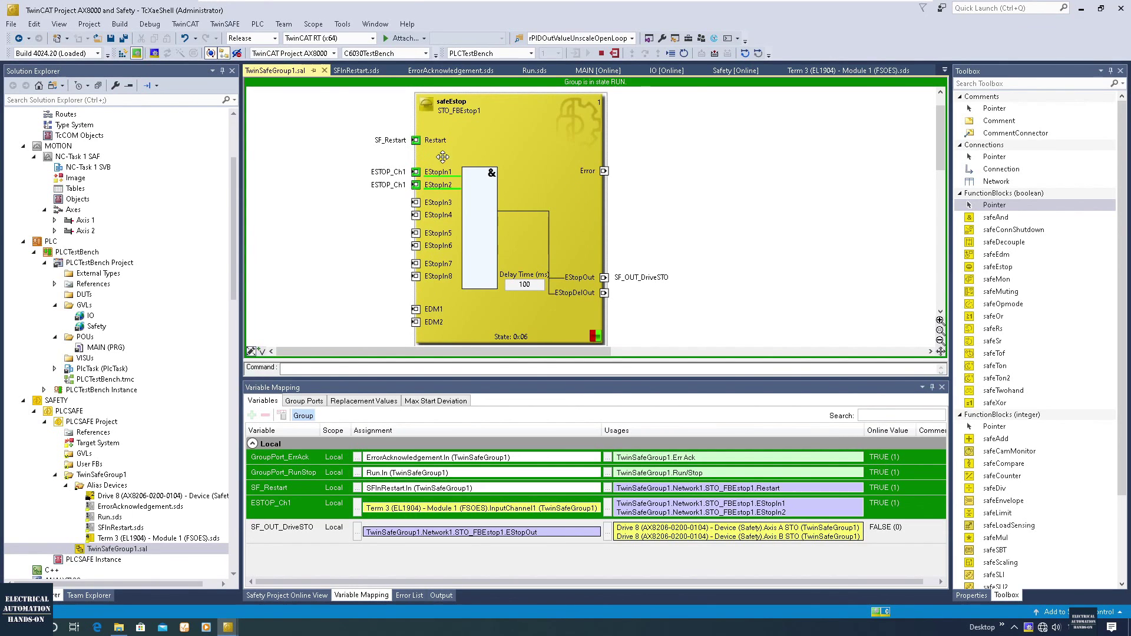
mouse_move(416, 147)
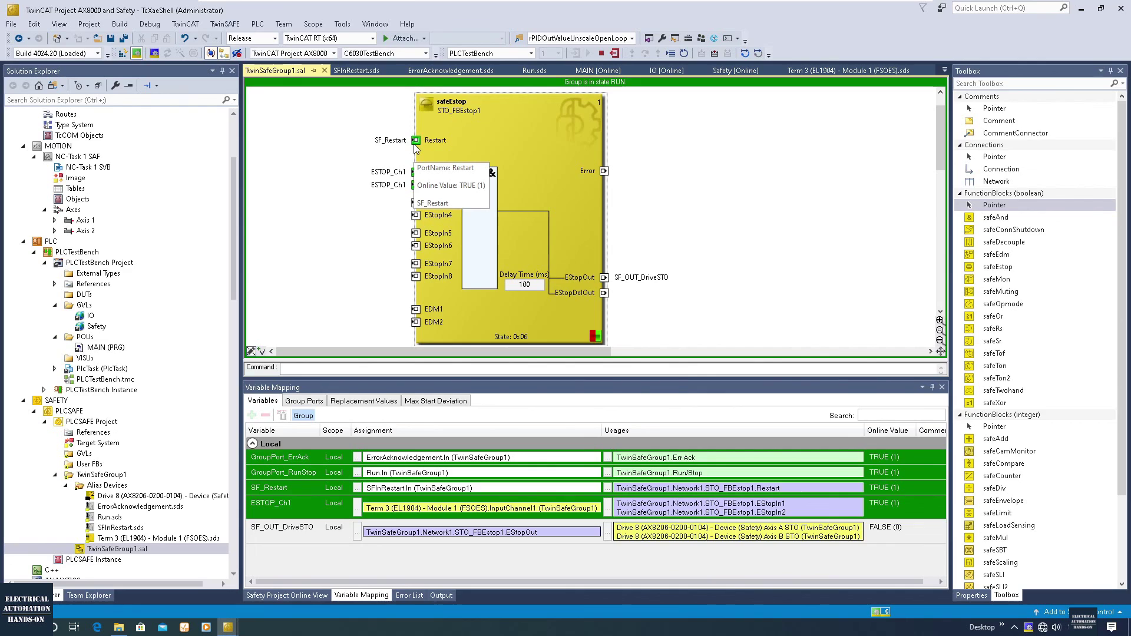